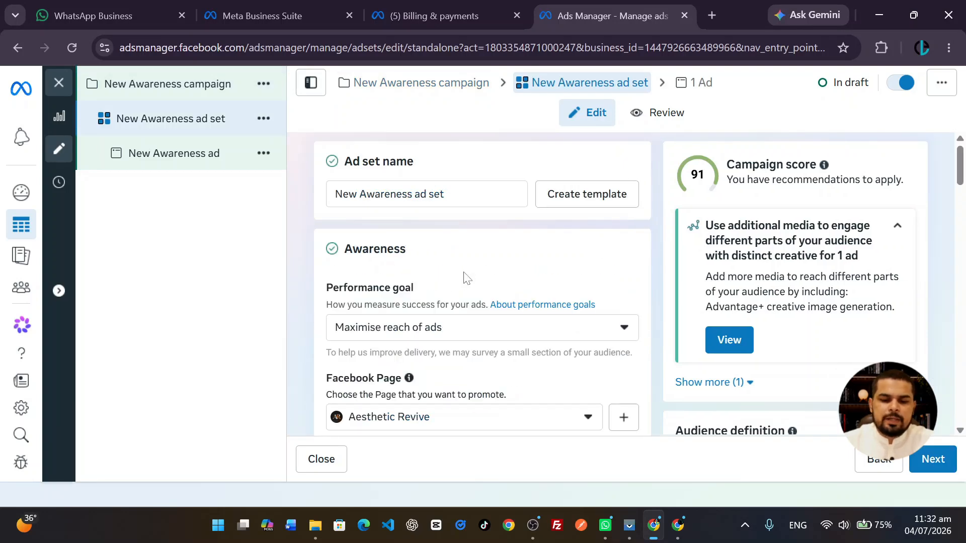
Step: Review the available awareness and video view performance goals, keeping Maximise reach of ads selected
{"action": "mouse_move", "coordinate": [963, 171]}
{"action": "left_mouse_down"}
{"action": "mouse_move", "coordinate": [965, 267]}
{"action": "mouse_move", "coordinate": [965, 156]}
{"action": "left_mouse_up"}
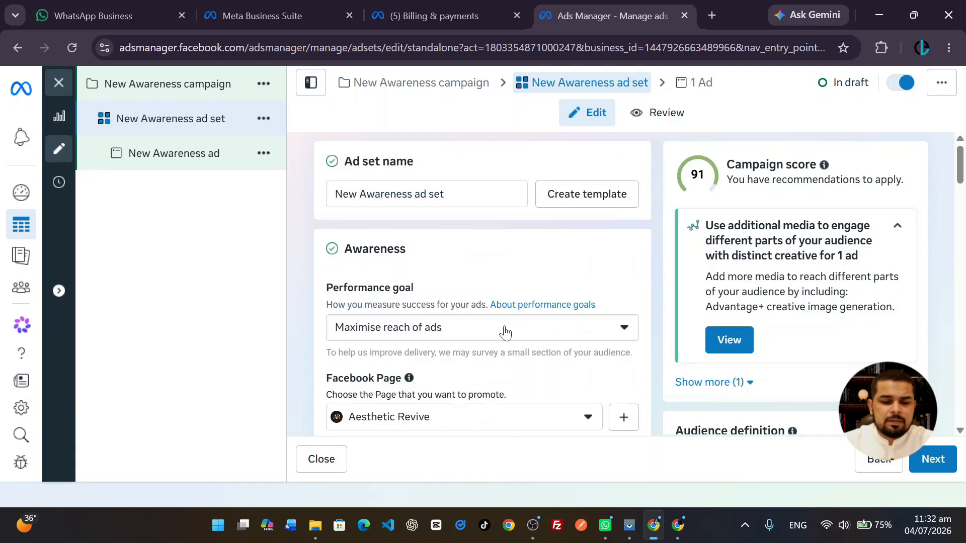
{"action": "left_click", "coordinate": [506, 333]}
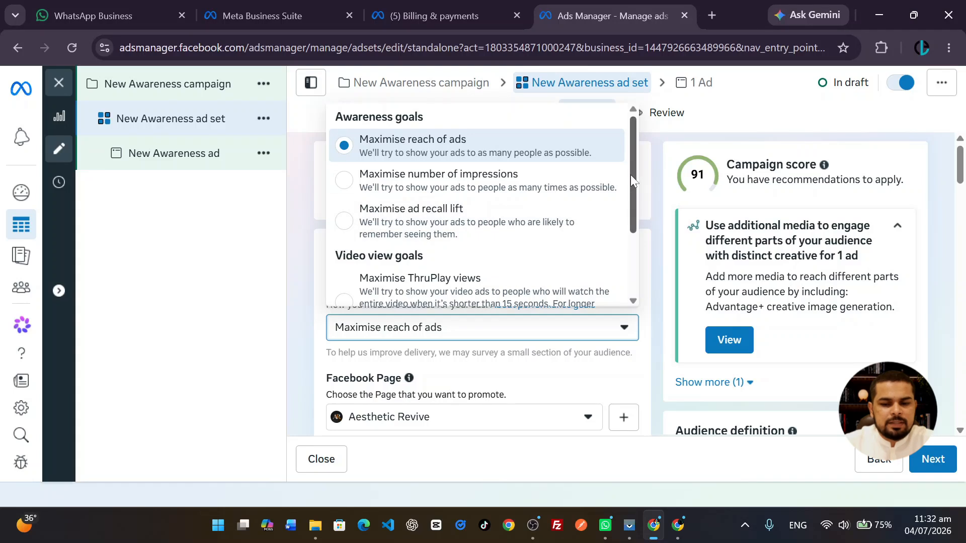
{"action": "left_click_drag", "start_coordinate": [632, 170], "coordinate": [632, 237]}
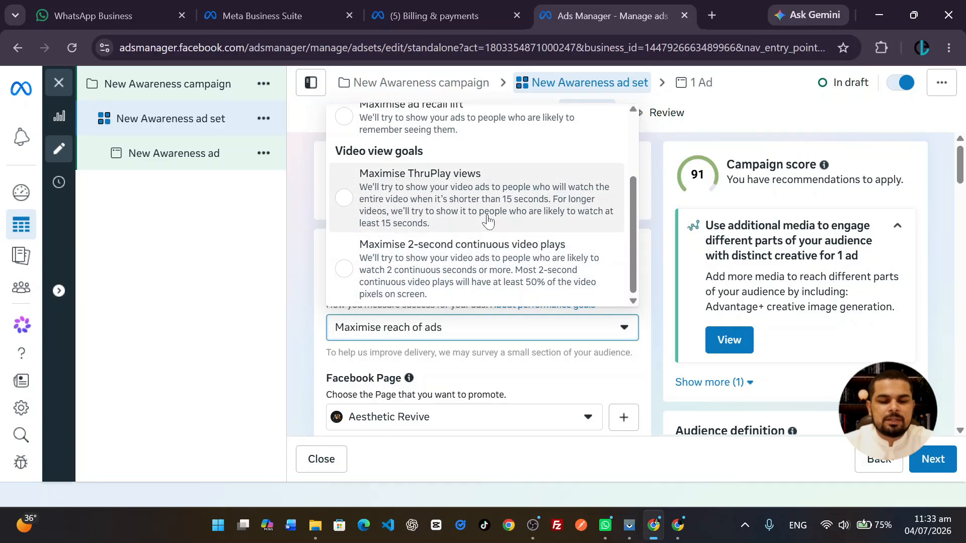
{"action": "left_click", "coordinate": [660, 188]}
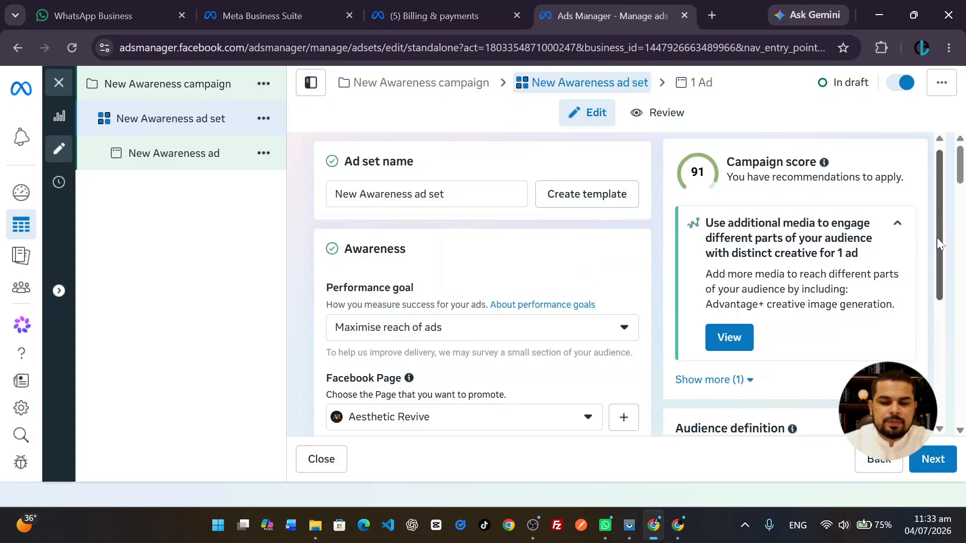
Step: Set the optional cost per result goal of the ad set to Rs50
{"action": "left_click_drag", "start_coordinate": [937, 238], "coordinate": [938, 265]}
{"action": "scroll", "coordinate": [612, 282], "scroll_direction": "down", "scroll_amount": 4}
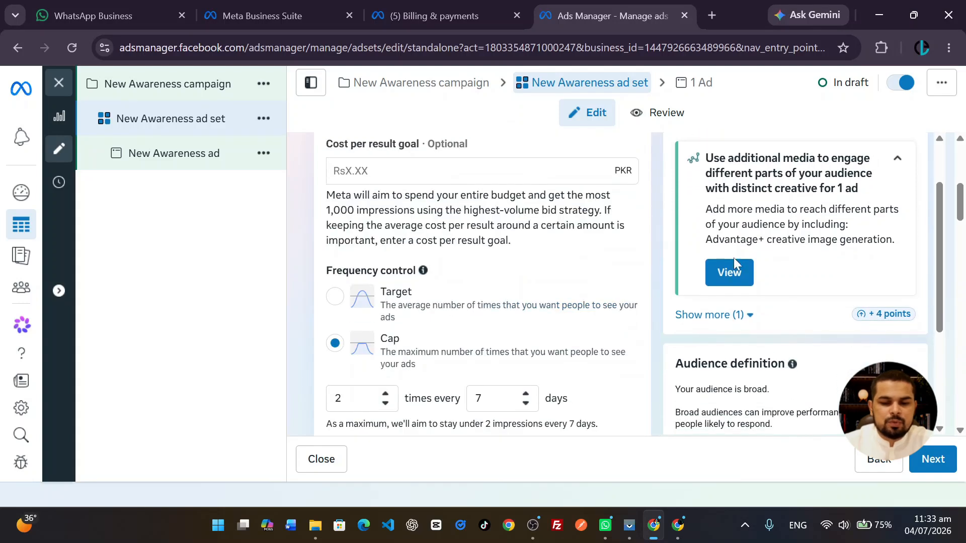
{"action": "left_click_drag", "start_coordinate": [961, 203], "coordinate": [963, 185]}
{"action": "left_click", "coordinate": [473, 311]}
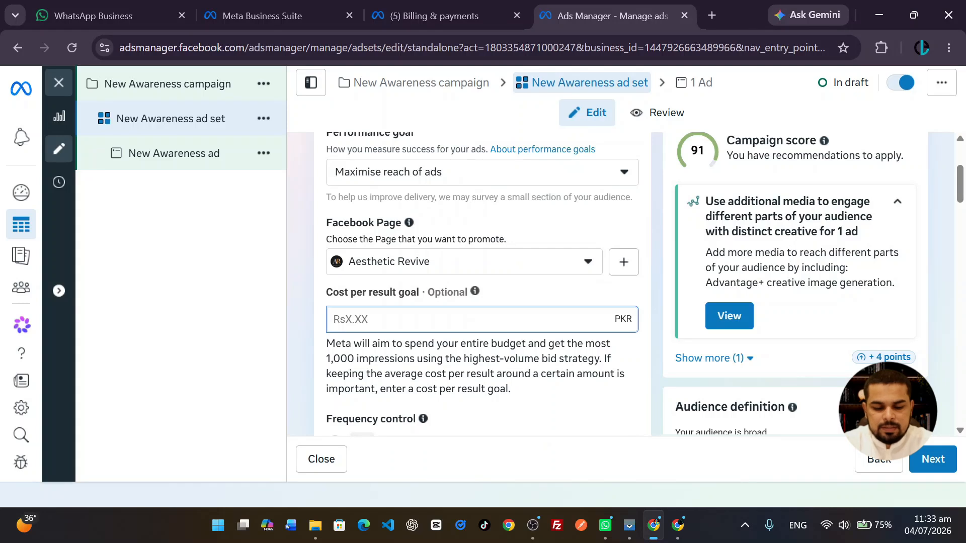
{"action": "type", "text": "50"}
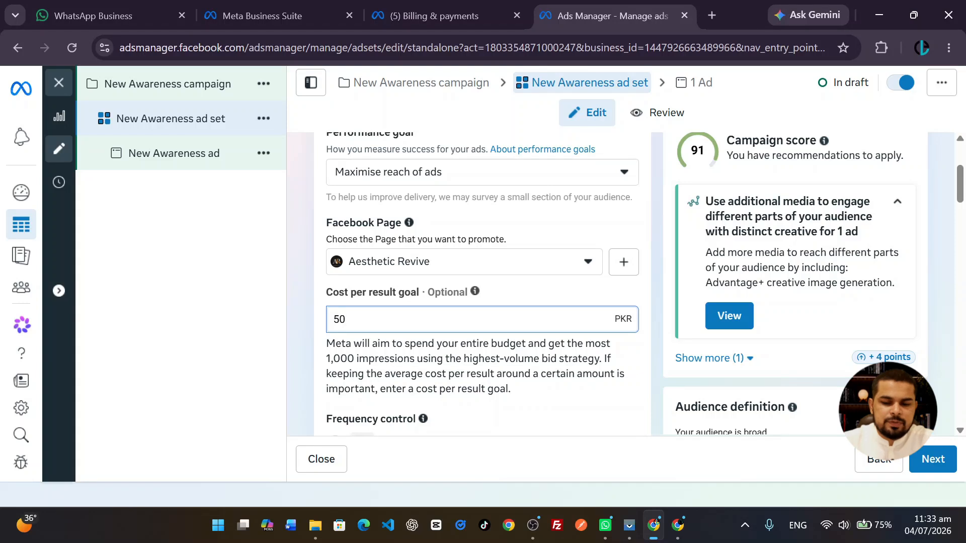
{"action": "left_click", "coordinate": [496, 336]}
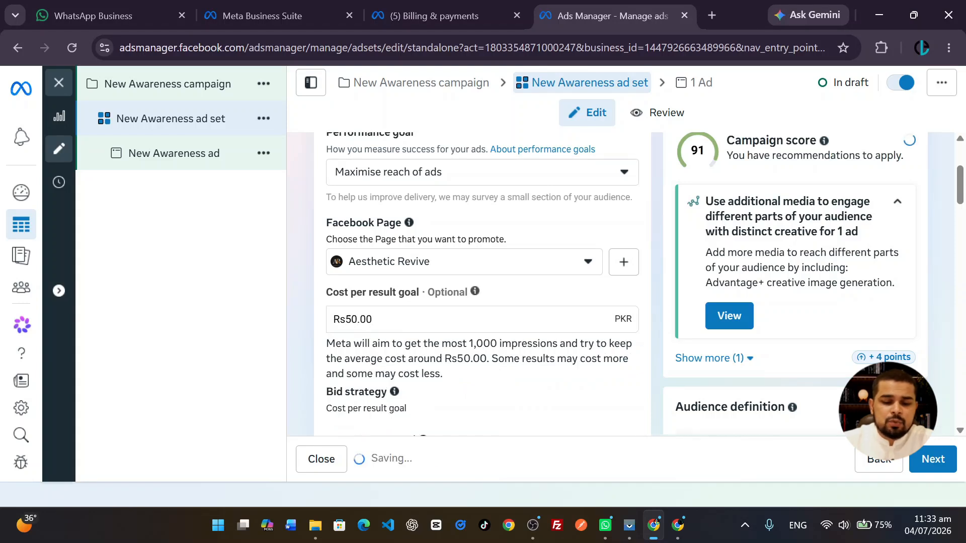
{"action": "left_click_drag", "start_coordinate": [469, 343], "coordinate": [490, 343]}
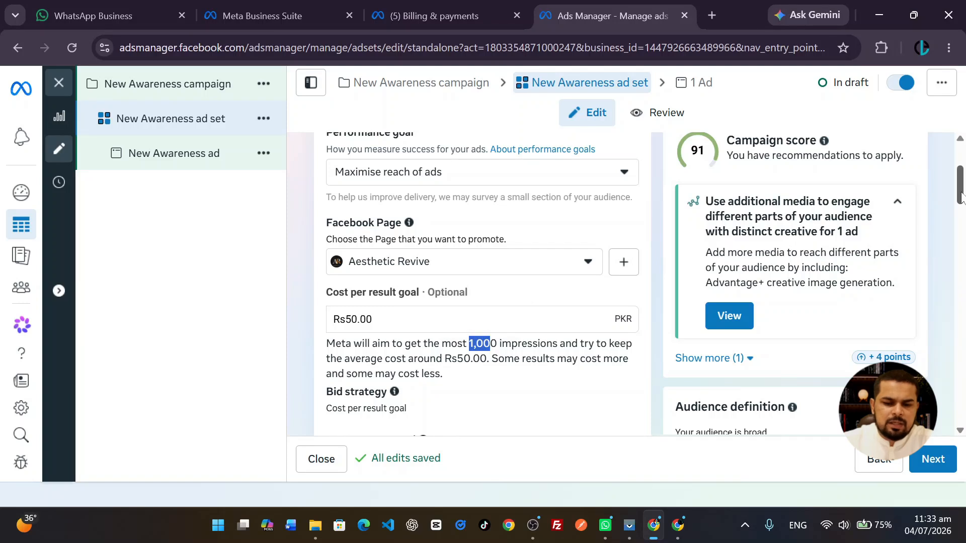
Step: Set the frequency cap to 4 times every 7 days and expand the additional delivery options
{"action": "scroll", "coordinate": [959, 216], "scroll_direction": "down", "scroll_amount": 5}
{"action": "left_click_drag", "start_coordinate": [963, 230], "coordinate": [962, 231]}
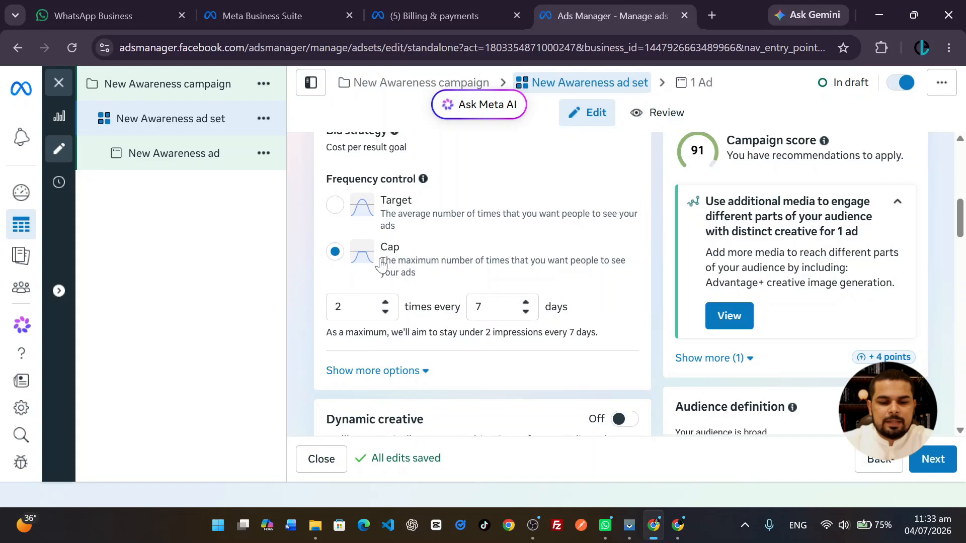
{"action": "double_click", "coordinate": [378, 312]}
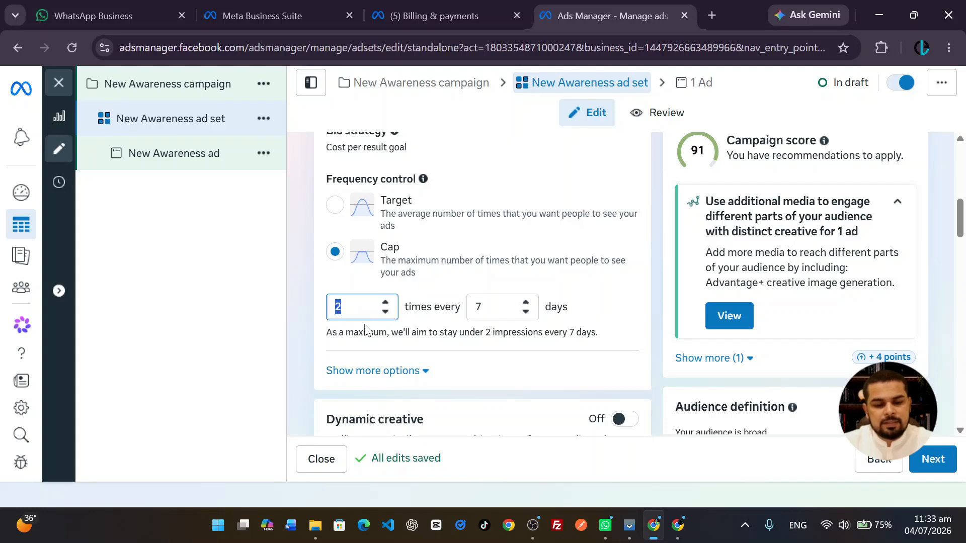
{"action": "type", "text": "1"}
{"action": "left_click", "coordinate": [397, 344]}
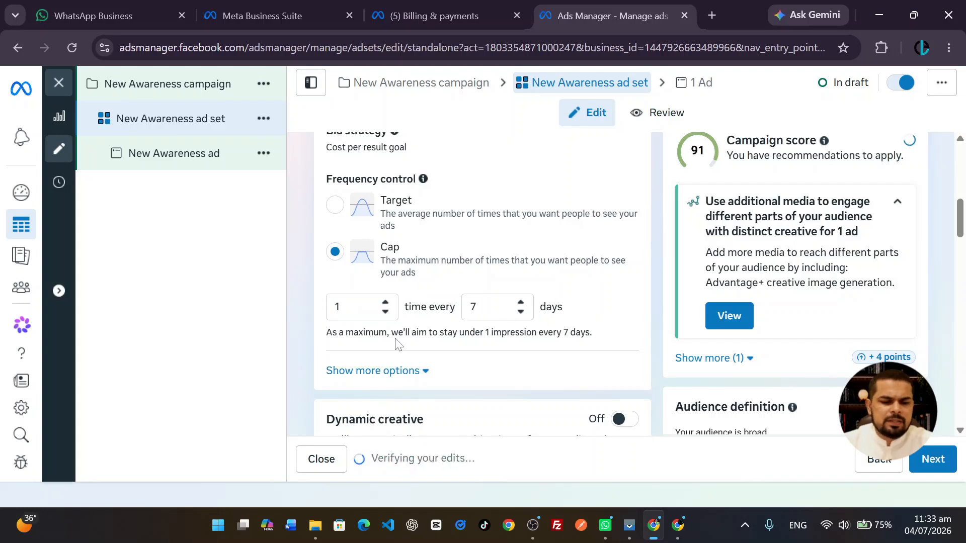
{"action": "double_click", "coordinate": [328, 319]}
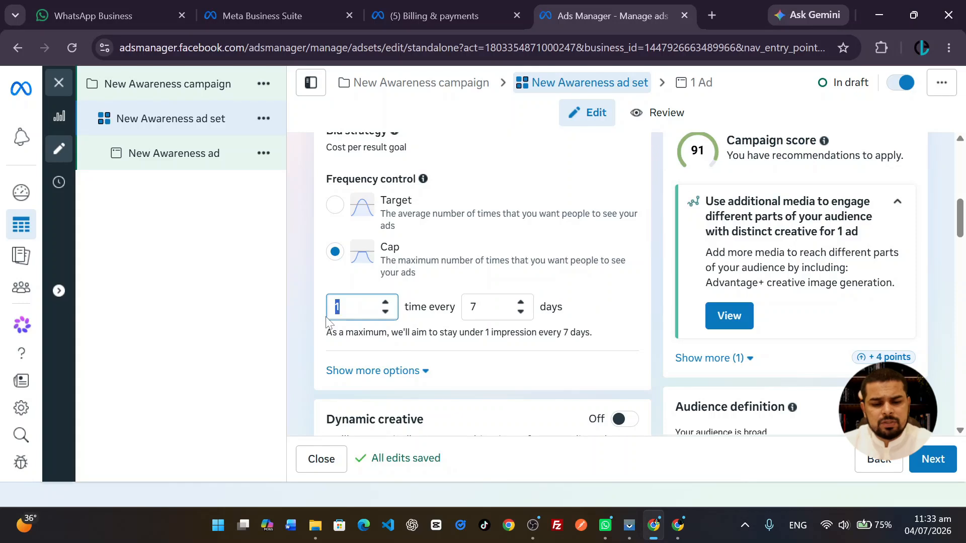
{"action": "type", "text": "4"}
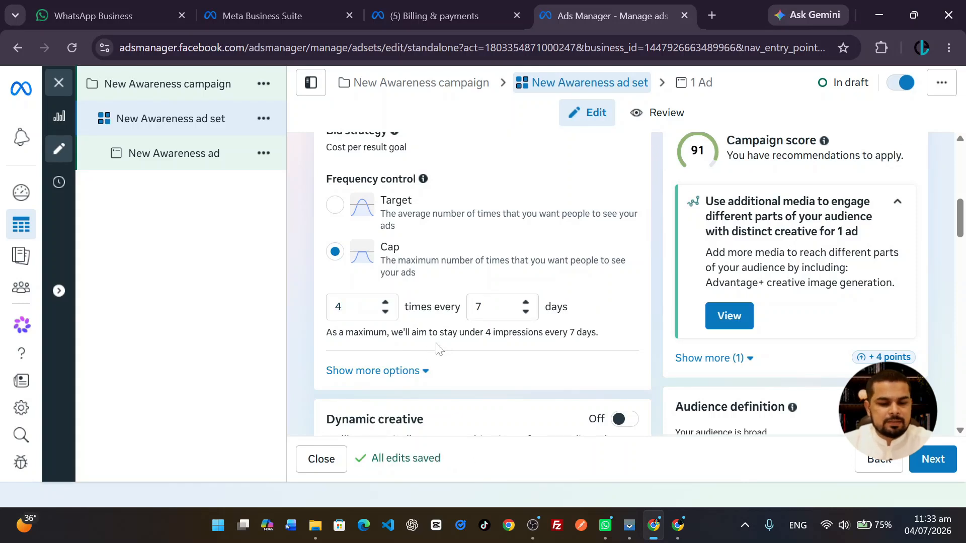
{"action": "left_click", "coordinate": [401, 371]}
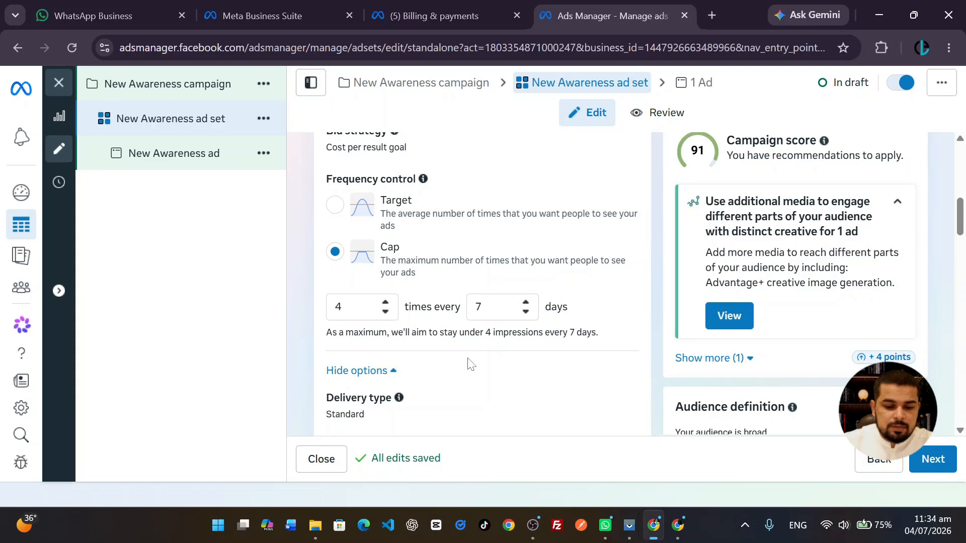
Step: Set the ad set's daily budget to Rs 1,000
{"action": "left_click_drag", "start_coordinate": [960, 221], "coordinate": [962, 270]}
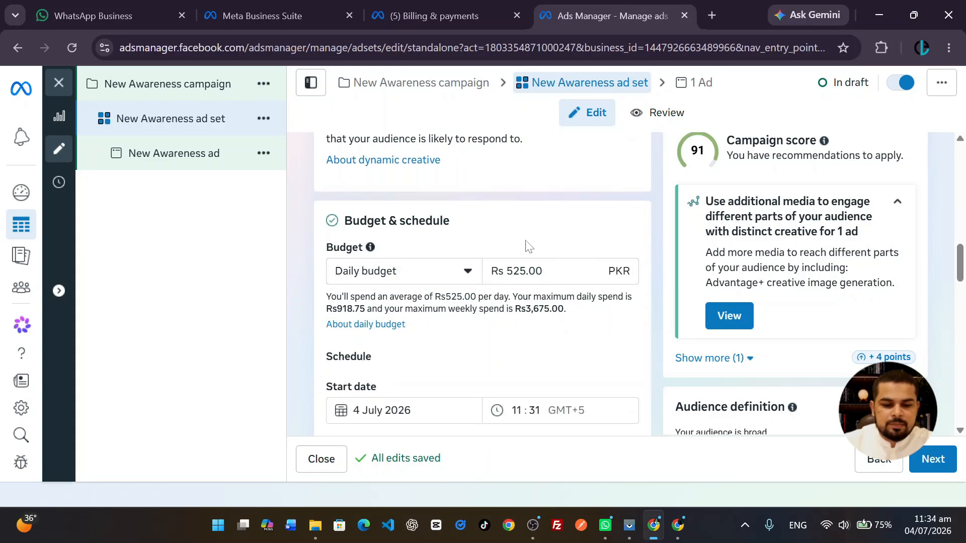
{"action": "left_click_drag", "start_coordinate": [545, 272], "coordinate": [507, 272]}
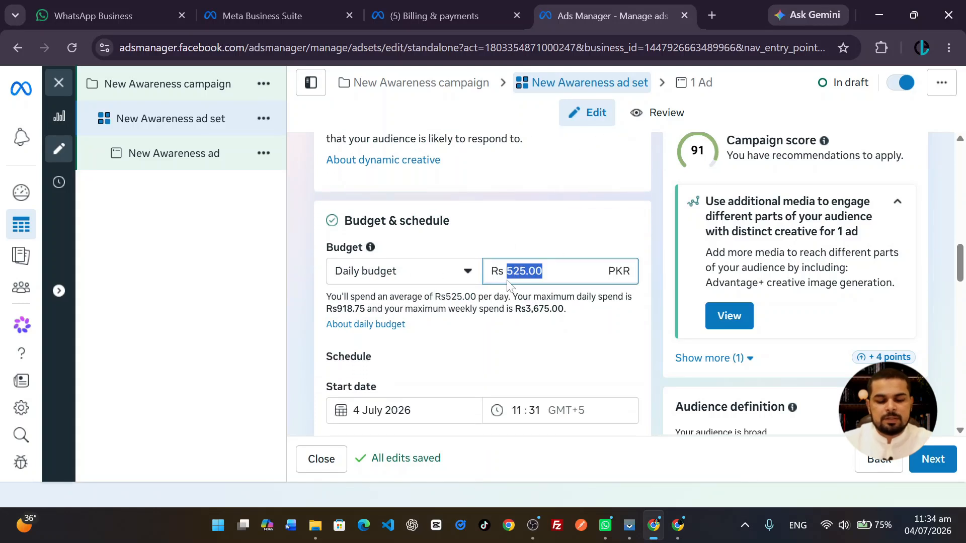
{"action": "type", "text": "10"}
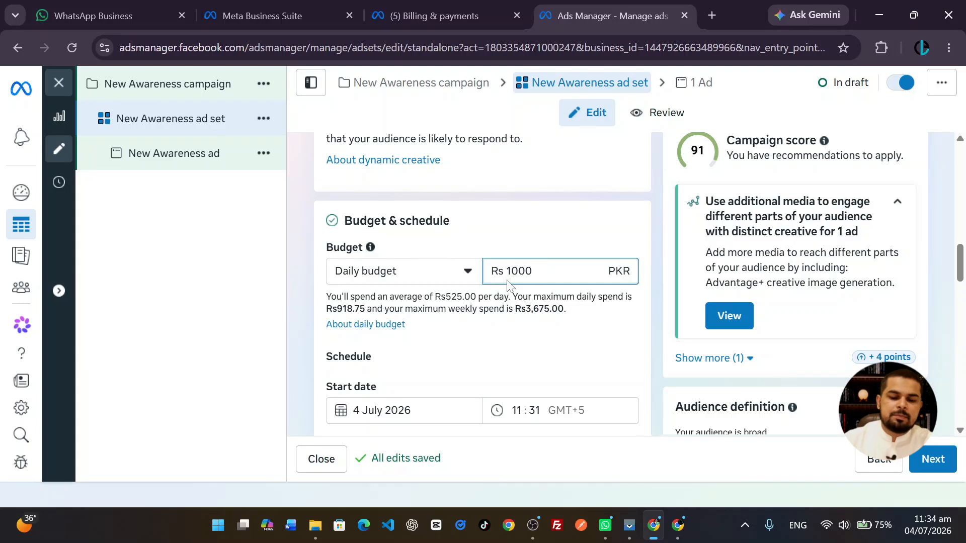
{"action": "left_click", "coordinate": [529, 333]}
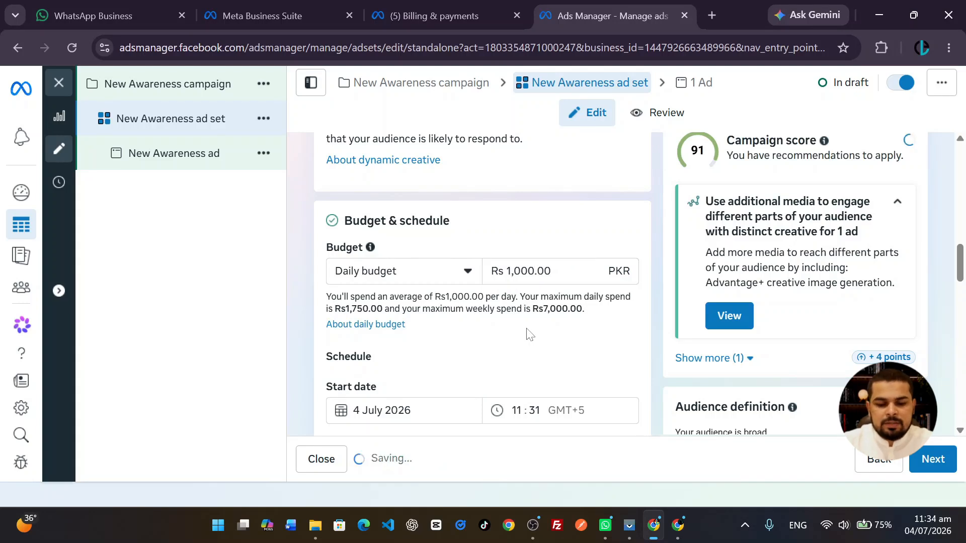
Step: Set the schedule's start time on 4 July 2026 to 03:00
{"action": "scroll", "coordinate": [961, 292], "scroll_direction": "down", "scroll_amount": 2}
{"action": "scroll", "coordinate": [959, 293], "scroll_direction": "down", "scroll_amount": 1}
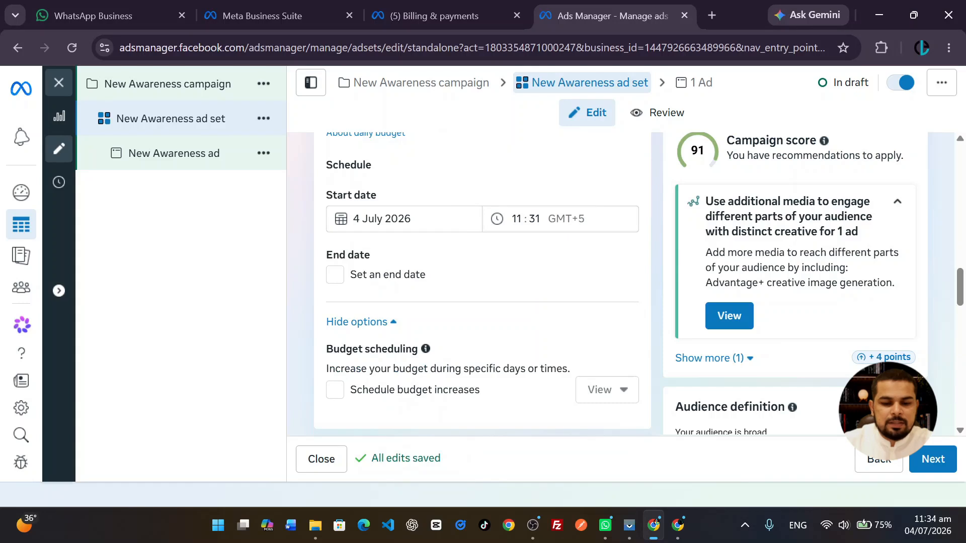
{"action": "left_click", "coordinate": [517, 218]}
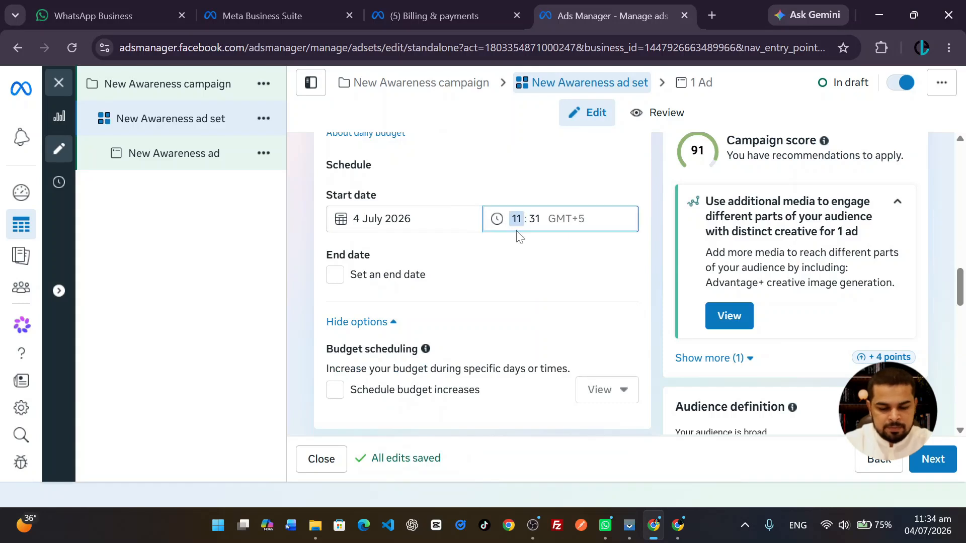
{"action": "type", "text": "03:"}
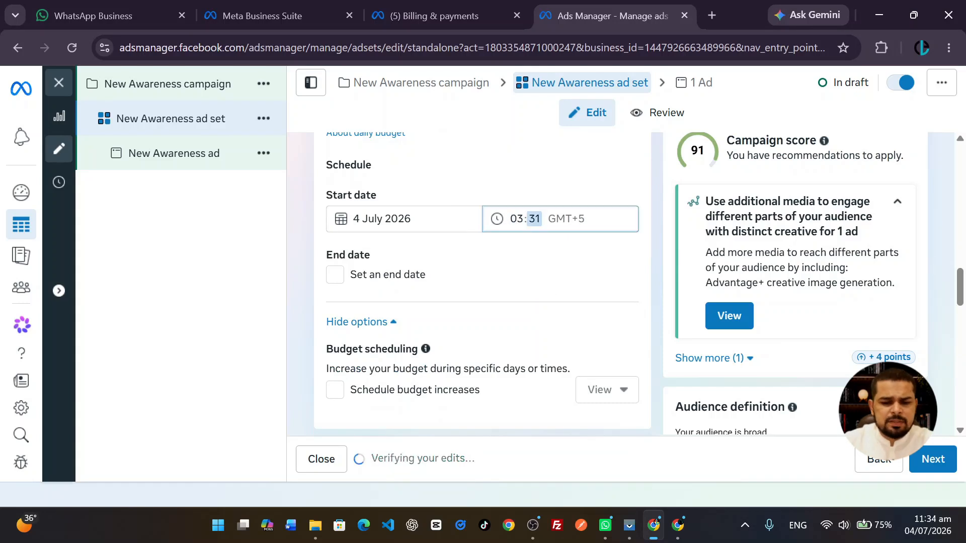
{"action": "type", "text": "00"}
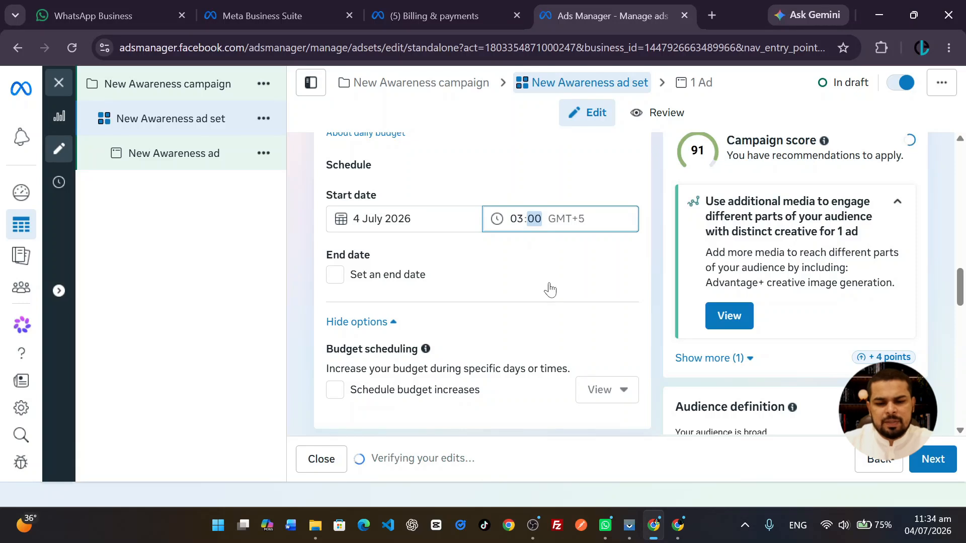
{"action": "left_click", "coordinate": [548, 286]}
Step: Try a custom end date for the ad set schedule and switch the end date off again
{"action": "left_click", "coordinate": [377, 275]}
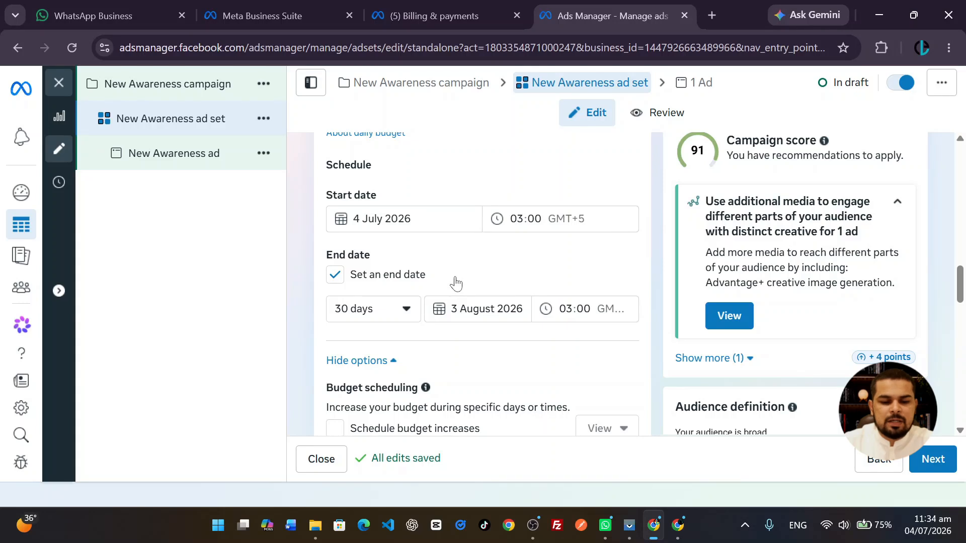
{"action": "left_click", "coordinate": [399, 311]}
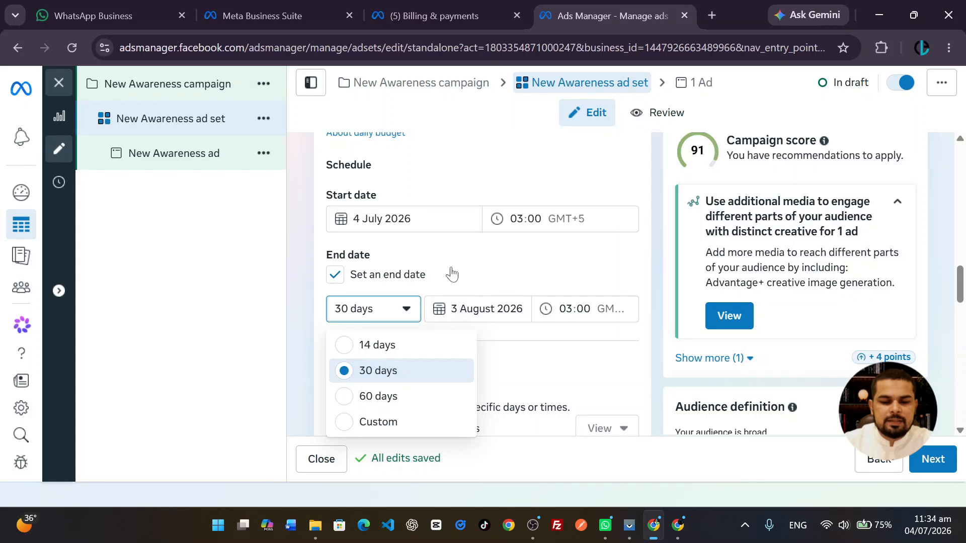
{"action": "left_click", "coordinate": [484, 270]}
{"action": "left_click", "coordinate": [502, 279]}
{"action": "left_click", "coordinate": [335, 275]}
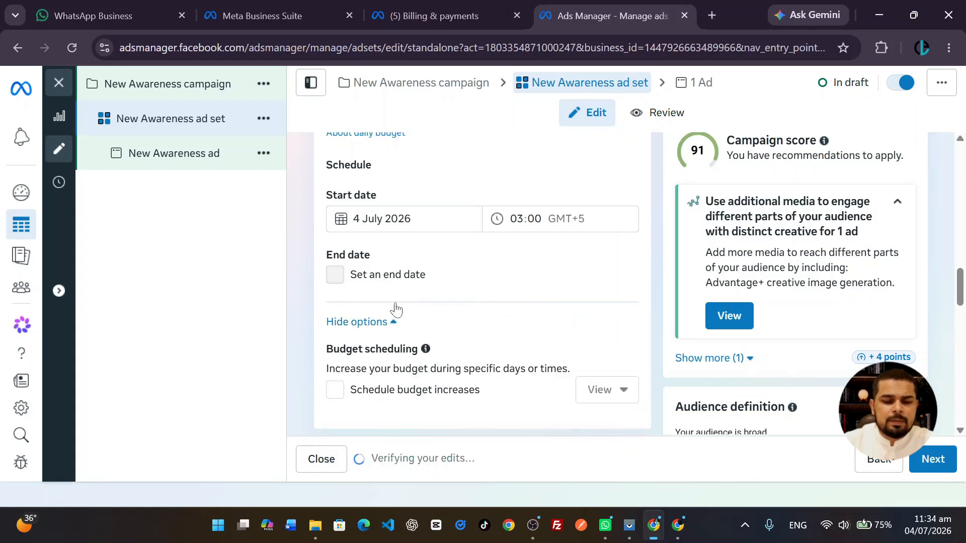
{"action": "left_click", "coordinate": [390, 326]}
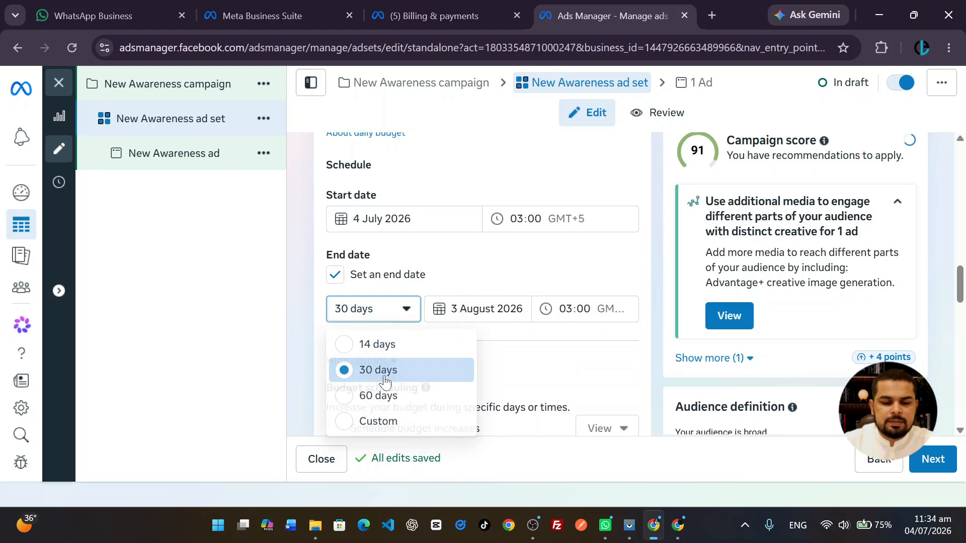
{"action": "left_click", "coordinate": [378, 421]}
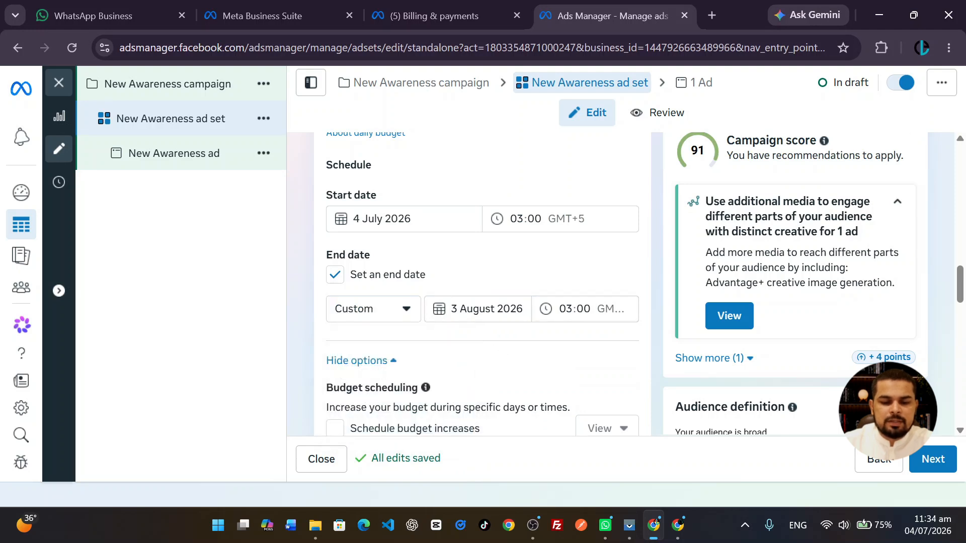
{"action": "left_click", "coordinate": [478, 309]}
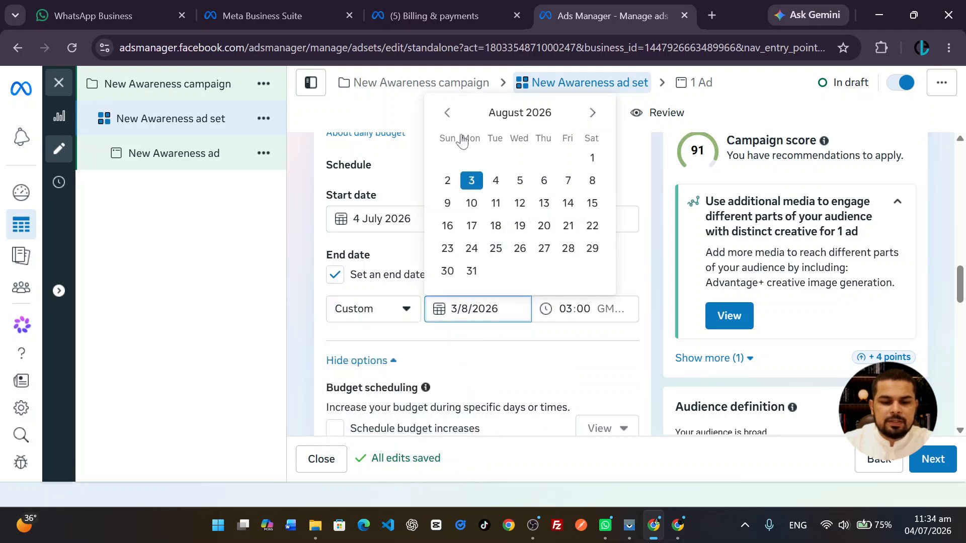
{"action": "left_click", "coordinate": [447, 135]}
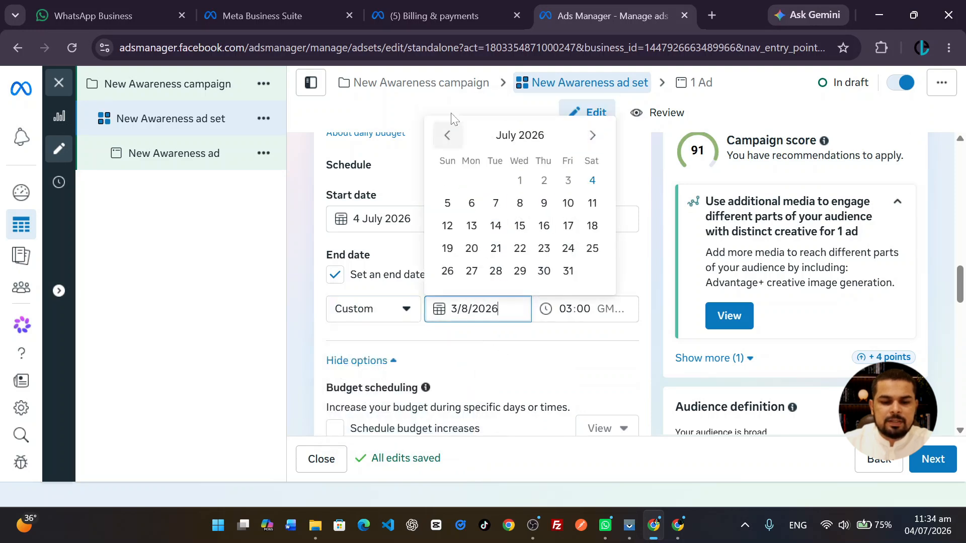
{"action": "left_click", "coordinate": [409, 186]}
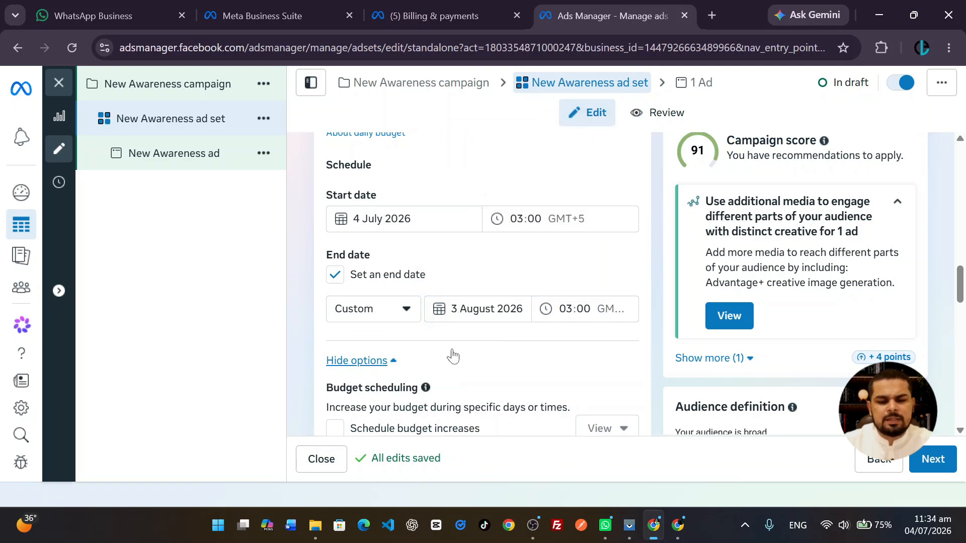
{"action": "left_click", "coordinate": [335, 275]}
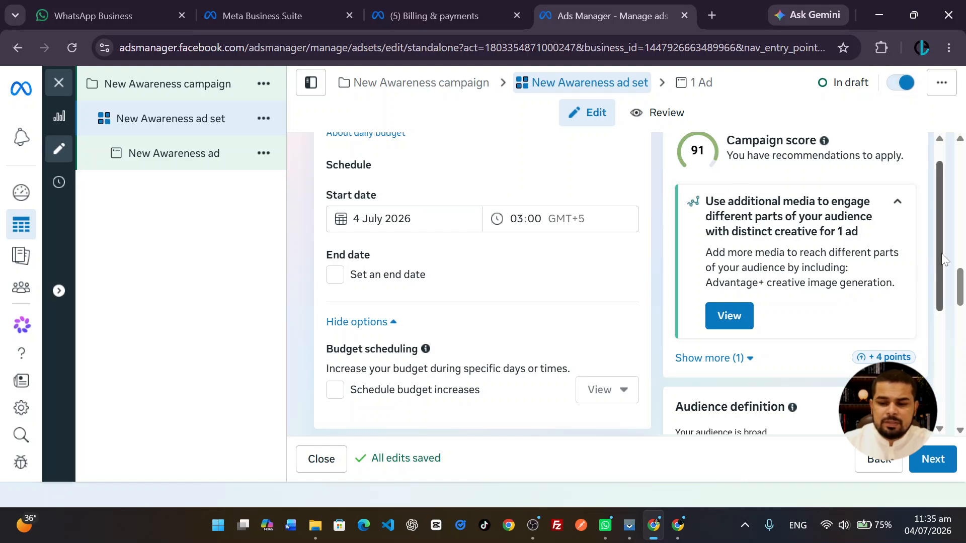
Step: Examine the audience controls and check the saved audience options without choosing one
{"action": "left_click_drag", "start_coordinate": [959, 287], "coordinate": [959, 308]}
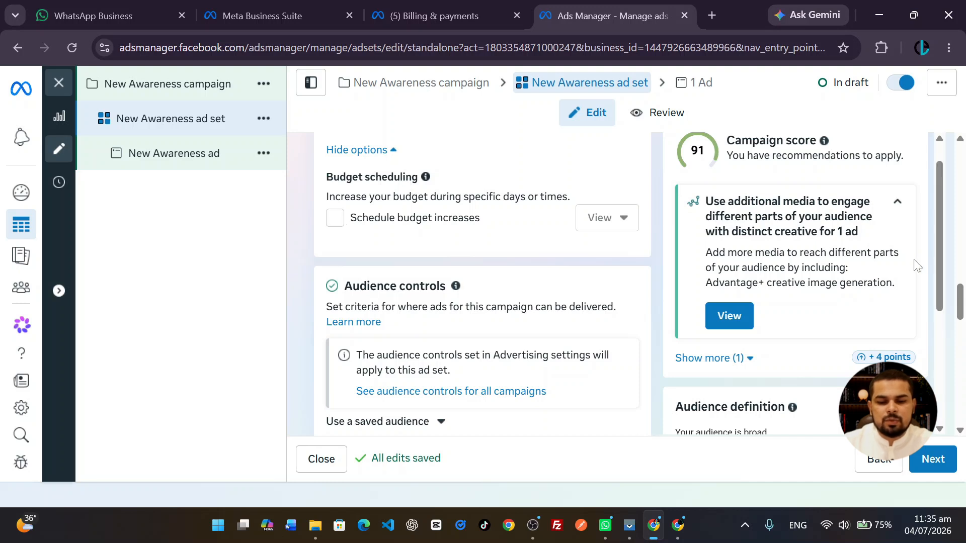
{"action": "left_click_drag", "start_coordinate": [961, 294], "coordinate": [962, 316]}
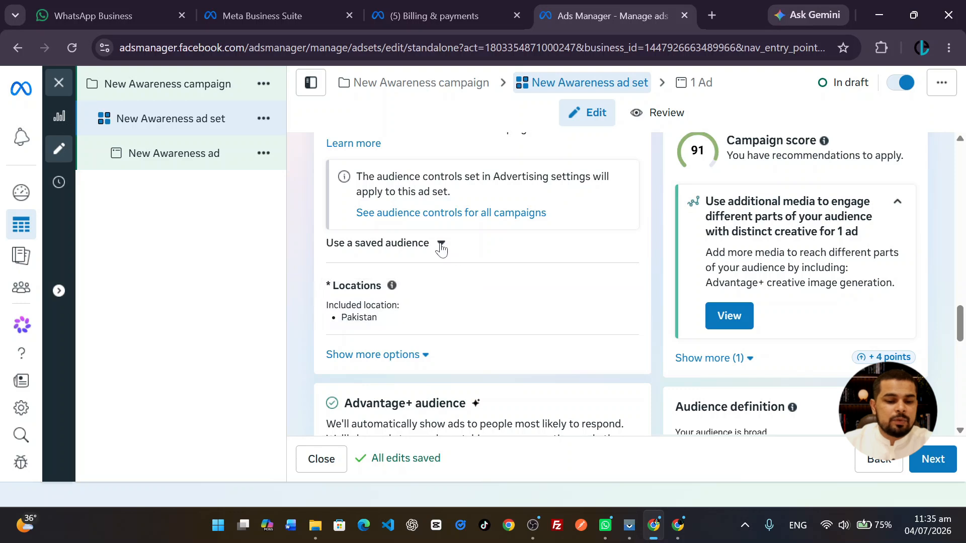
{"action": "left_click", "coordinate": [437, 245]}
{"action": "left_click", "coordinate": [437, 245]}
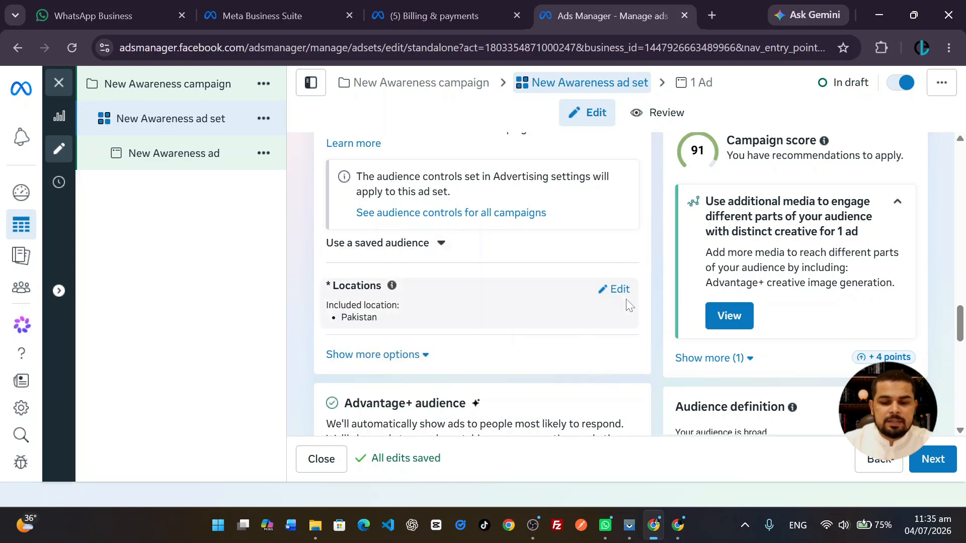
Step: Edit the ad set's locations and replace Pakistan with the city of Lahore, Punjab as the included location
{"action": "left_click", "coordinate": [620, 290]}
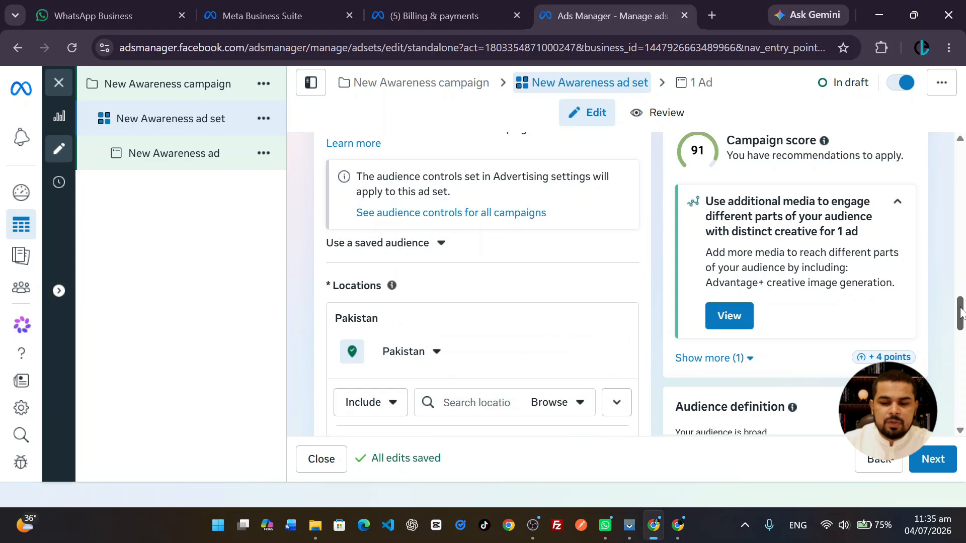
{"action": "scroll", "coordinate": [960, 302], "scroll_direction": "down", "scroll_amount": 3}
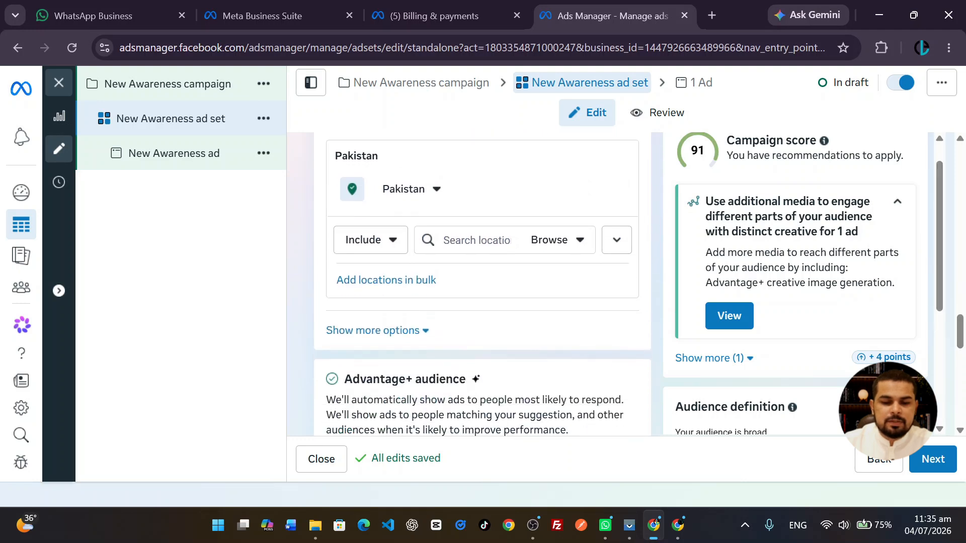
{"action": "left_click", "coordinate": [487, 251]}
{"action": "type", "text": "l"}
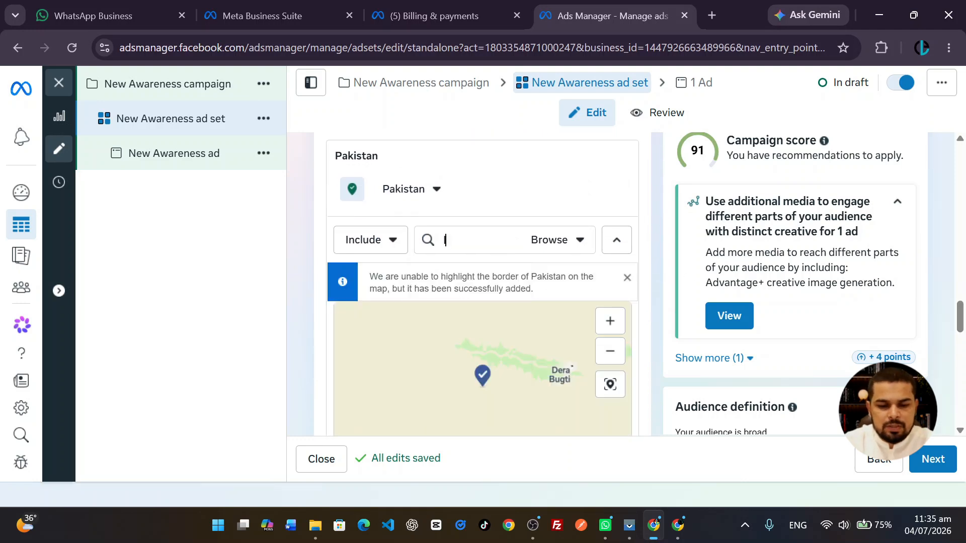
{"action": "key", "text": "BackSpace"}
{"action": "type", "text": "lahore"}
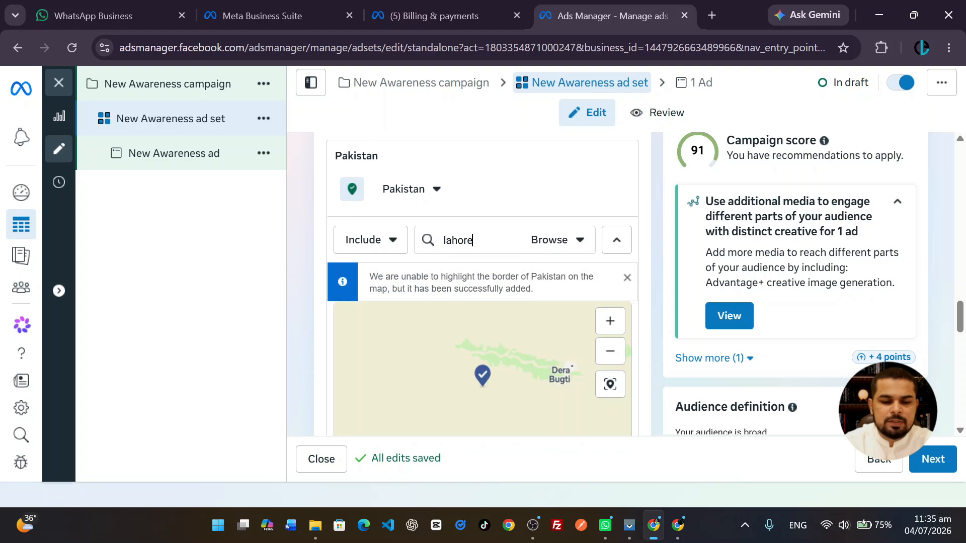
{"action": "key", "text": "Return"}
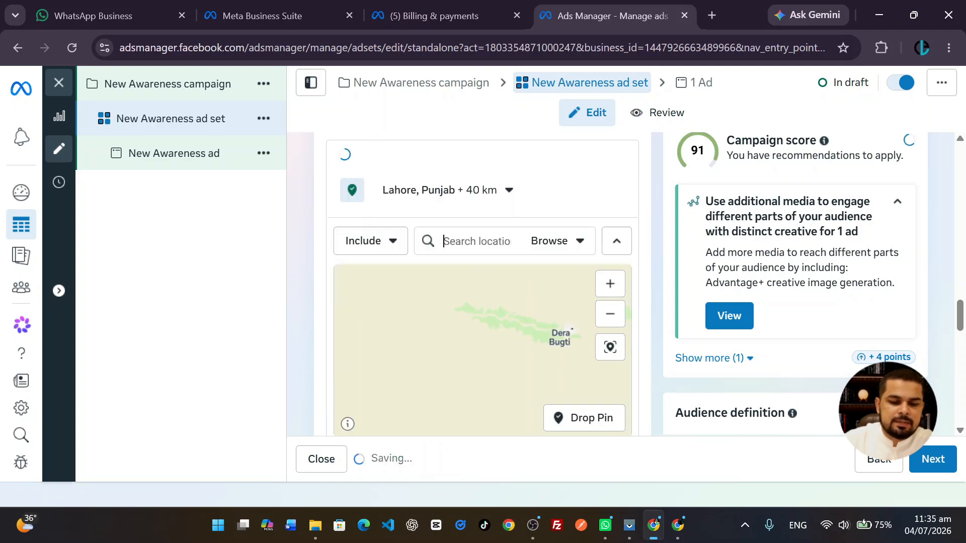
Step: Try to add Karachi, Sindh as a second included location
{"action": "type", "text": "sa"}
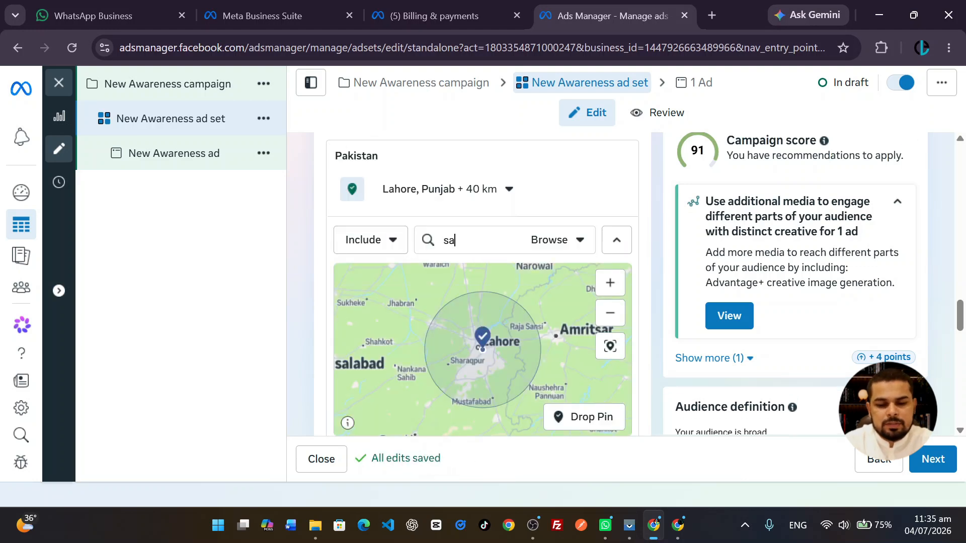
{"action": "type", "text": "al"}
{"action": "key", "text": "BackSpace"}
{"action": "key", "text": "BackSpace"}
{"action": "key", "text": "BackSpace"}
{"action": "key", "text": "BackSpace"}
{"action": "type", "text": "karachi"}
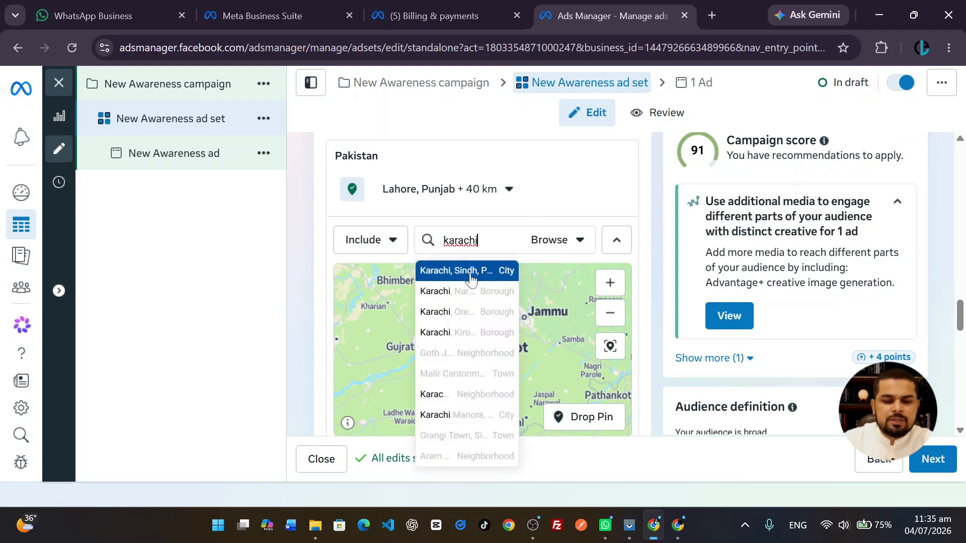
{"action": "key", "text": "Return"}
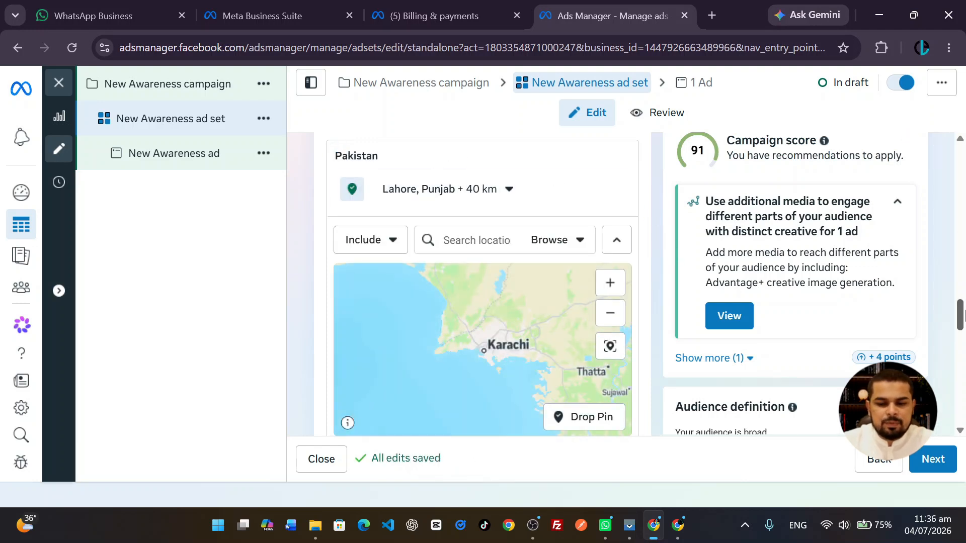
Step: Check the city and radius options for the Lahore location without changing them
{"action": "scroll", "coordinate": [514, 356], "scroll_direction": "down", "scroll_amount": 1}
{"action": "scroll", "coordinate": [513, 355], "scroll_direction": "up", "scroll_amount": 4}
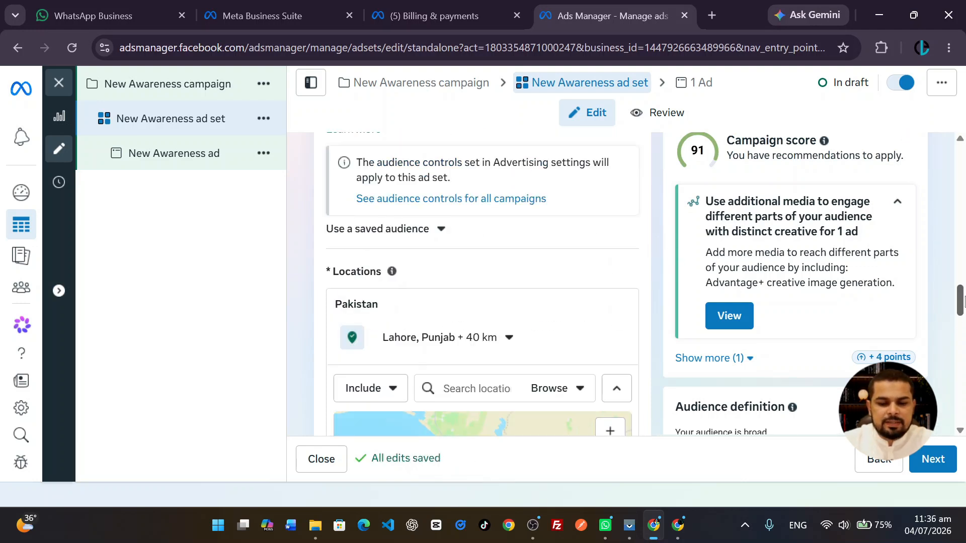
{"action": "left_click", "coordinate": [494, 338]}
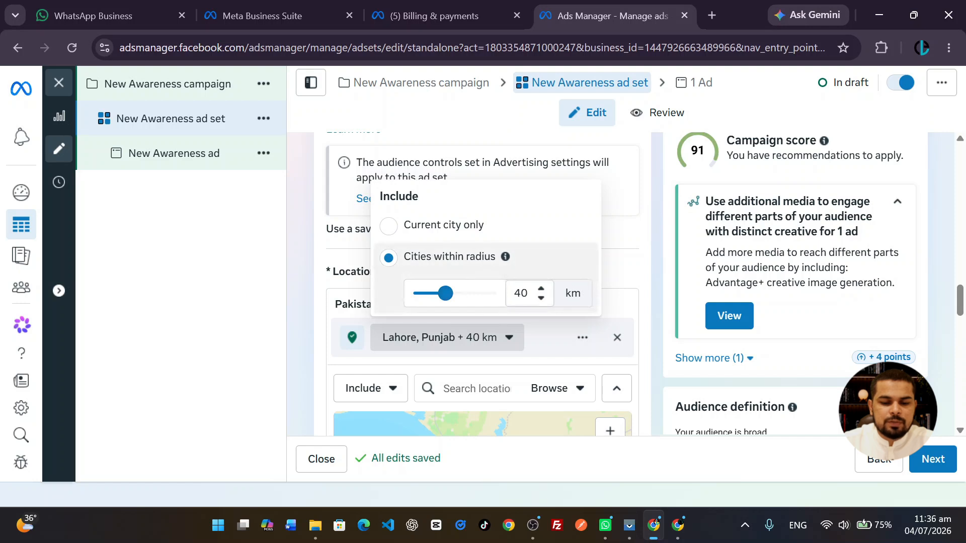
{"action": "double_click", "coordinate": [520, 293]}
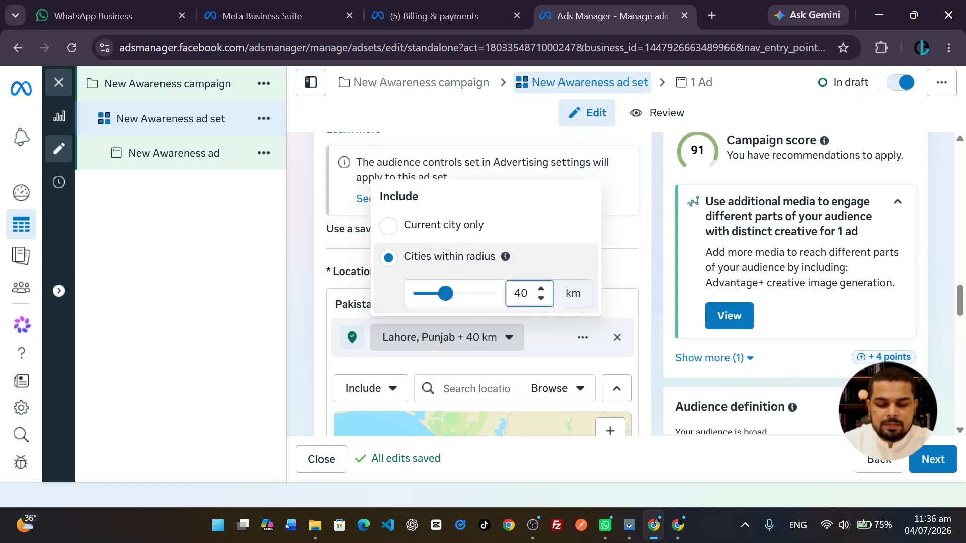
{"action": "left_click", "coordinate": [659, 268]}
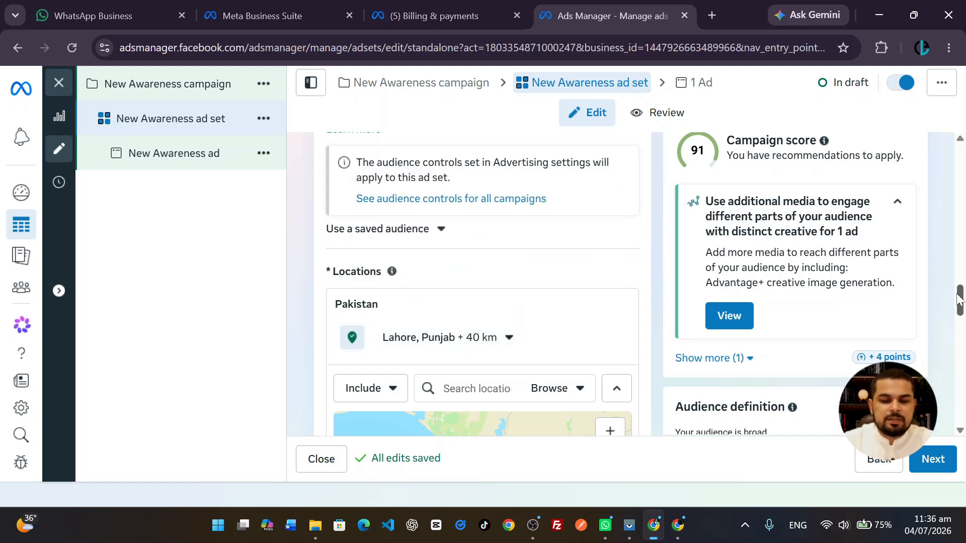
Step: Reduce the radius around the included Lahore location to 21 km
{"action": "scroll", "coordinate": [495, 150], "scroll_direction": "down", "scroll_amount": 4}
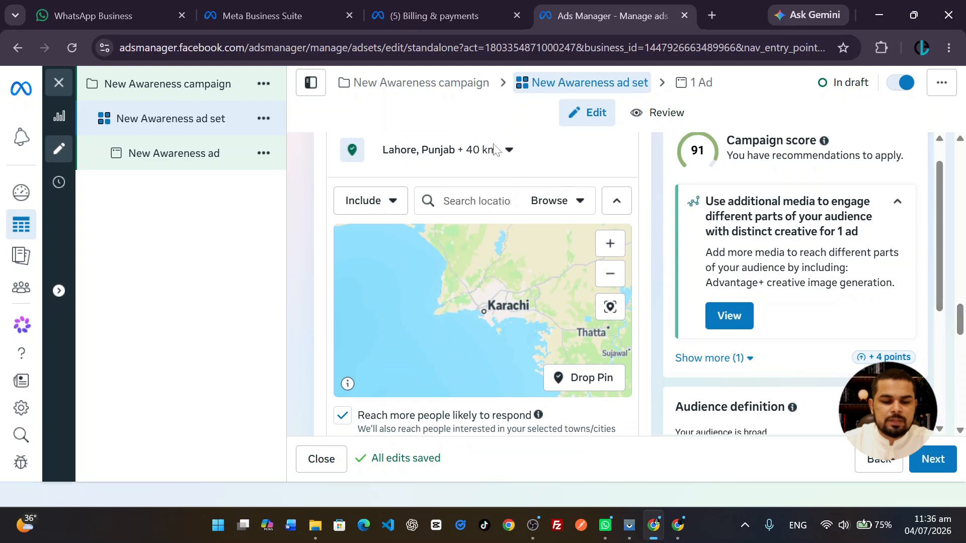
{"action": "left_click", "coordinate": [422, 164]}
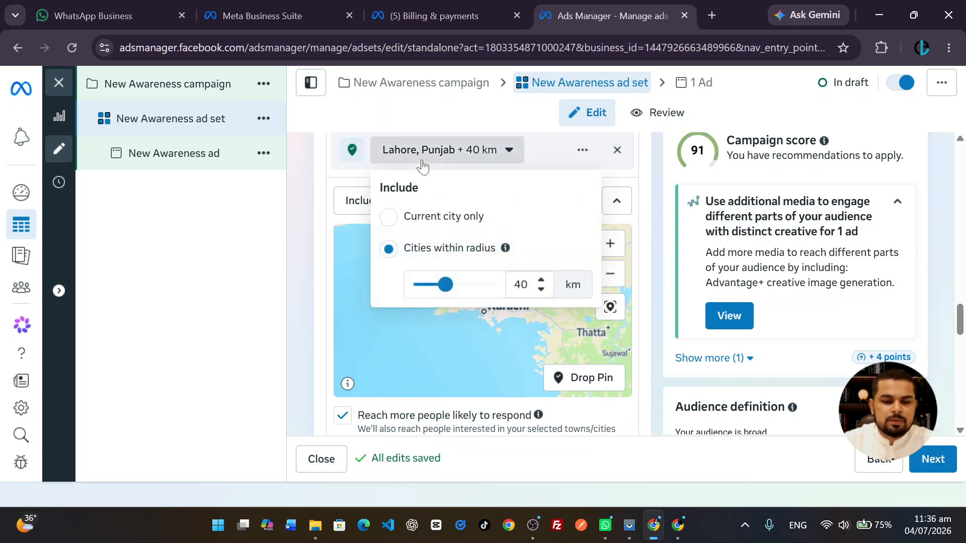
{"action": "type", "text": "lahore"}
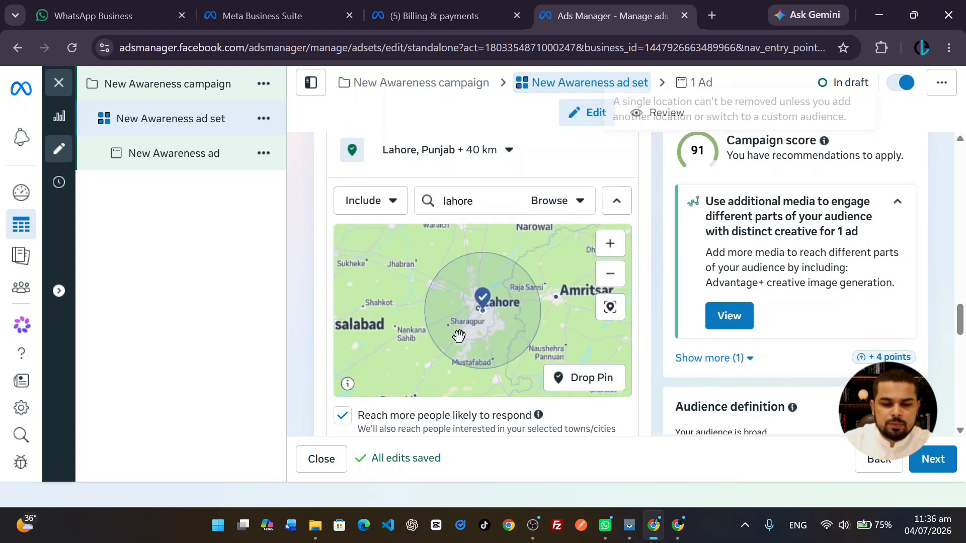
{"action": "left_click", "coordinate": [466, 152]}
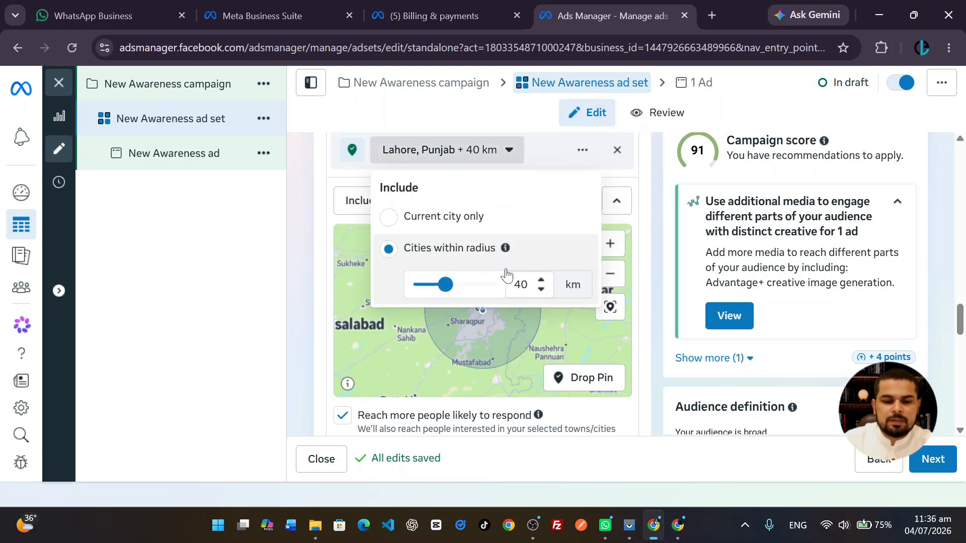
{"action": "left_click_drag", "start_coordinate": [446, 285], "coordinate": [421, 292]}
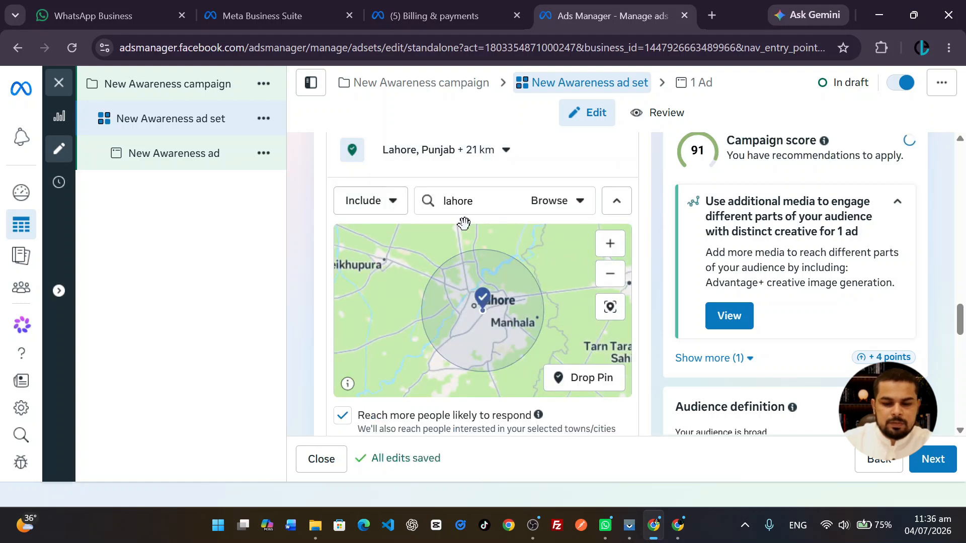
Step: Replace the location search text and add Karachi, Sindh as an included location alongside Lahore
{"action": "double_click", "coordinate": [472, 202]}
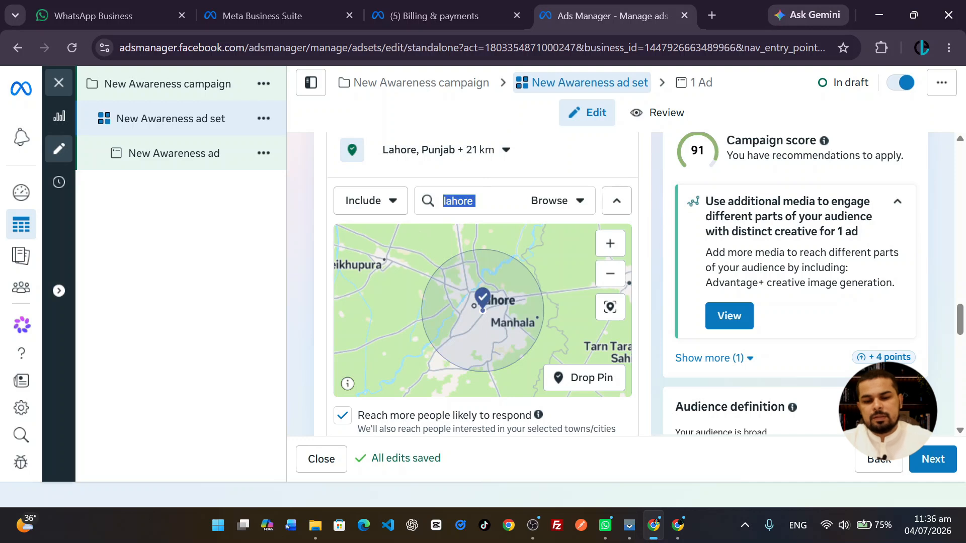
{"action": "type", "text": "karach"}
{"action": "key", "text": "Return"}
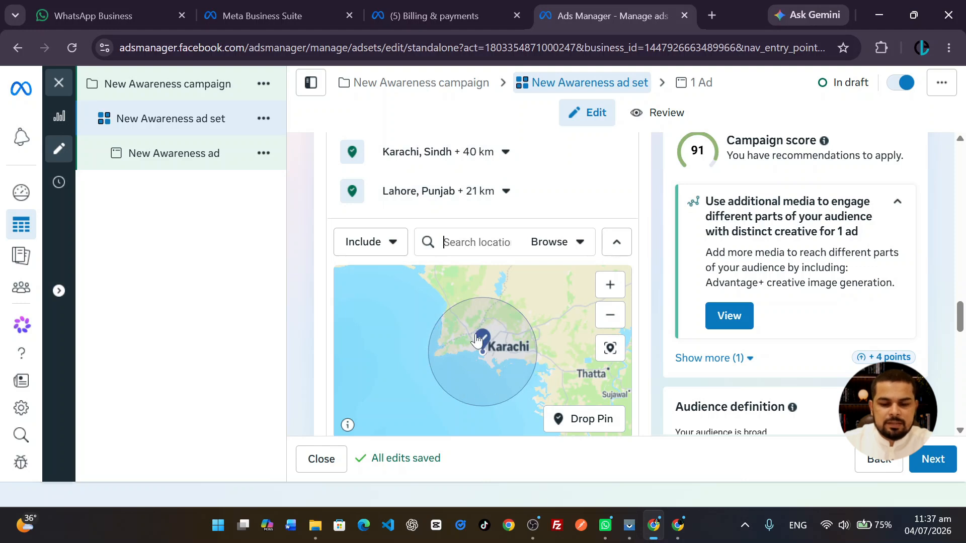
Step: Drop a location pin on the Orangi area of Karachi on the map
{"action": "scroll", "coordinate": [477, 340], "scroll_direction": "up", "scroll_amount": 5}
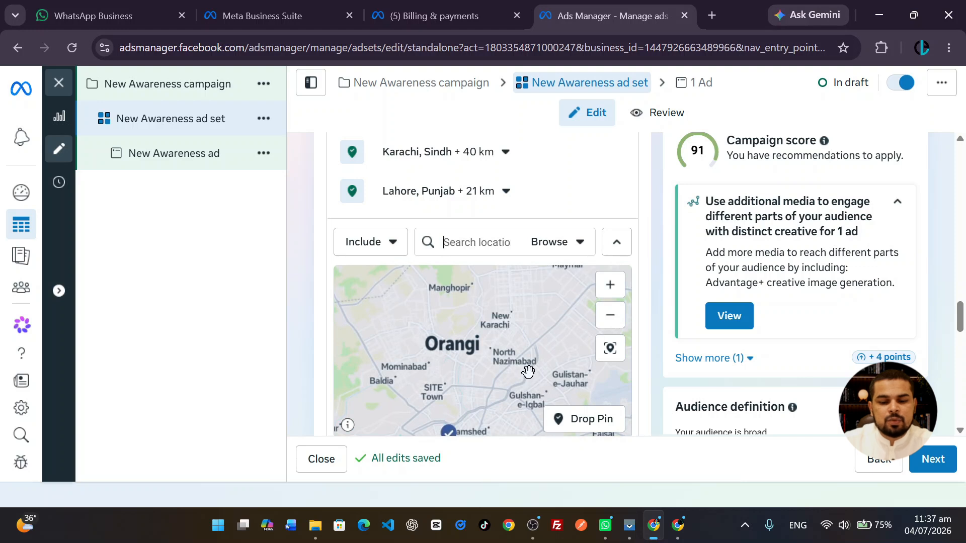
{"action": "left_click", "coordinate": [598, 428]}
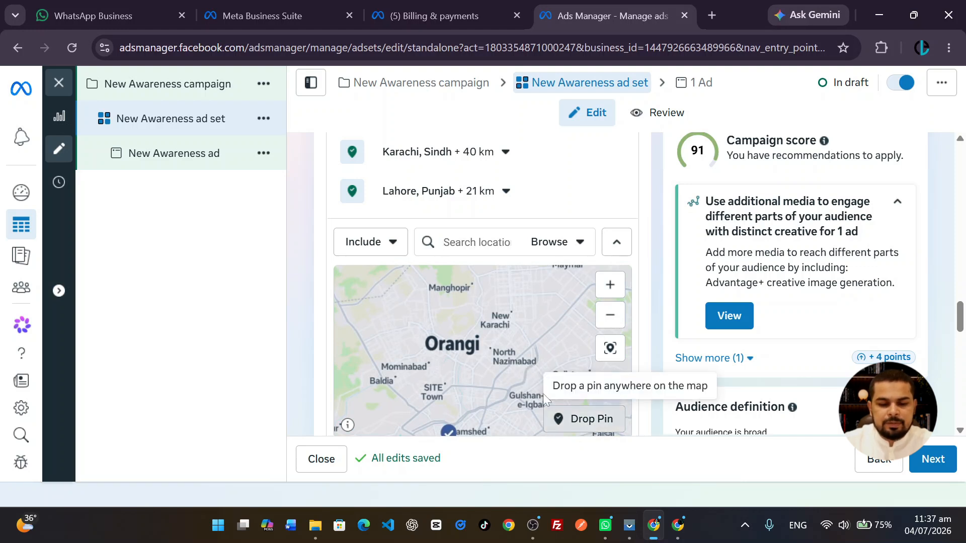
{"action": "left_click", "coordinate": [447, 332]}
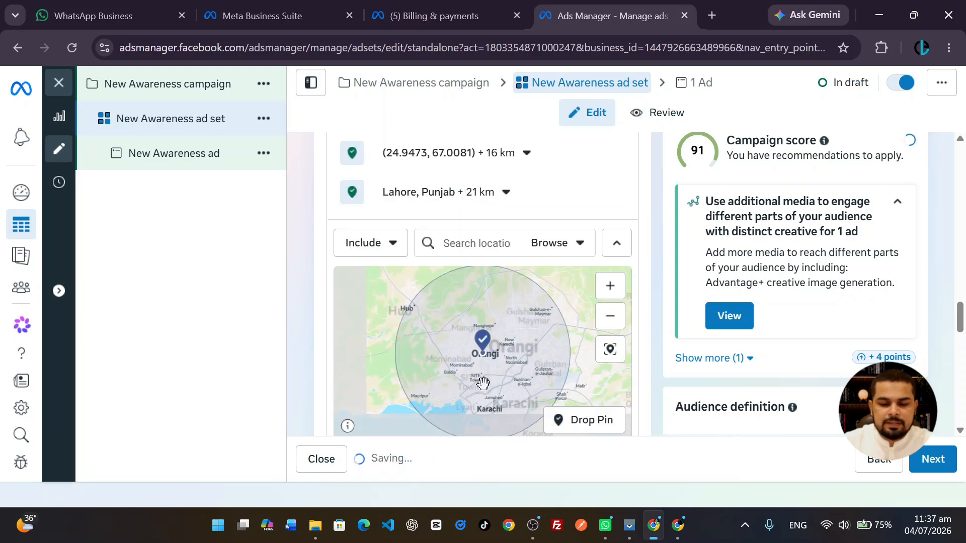
Step: Try to set the radius of the dropped Karachi pin to 20 km
{"action": "left_click", "coordinate": [526, 151]}
{"action": "left_click", "coordinate": [501, 225]}
{"action": "double_click", "coordinate": [485, 230]}
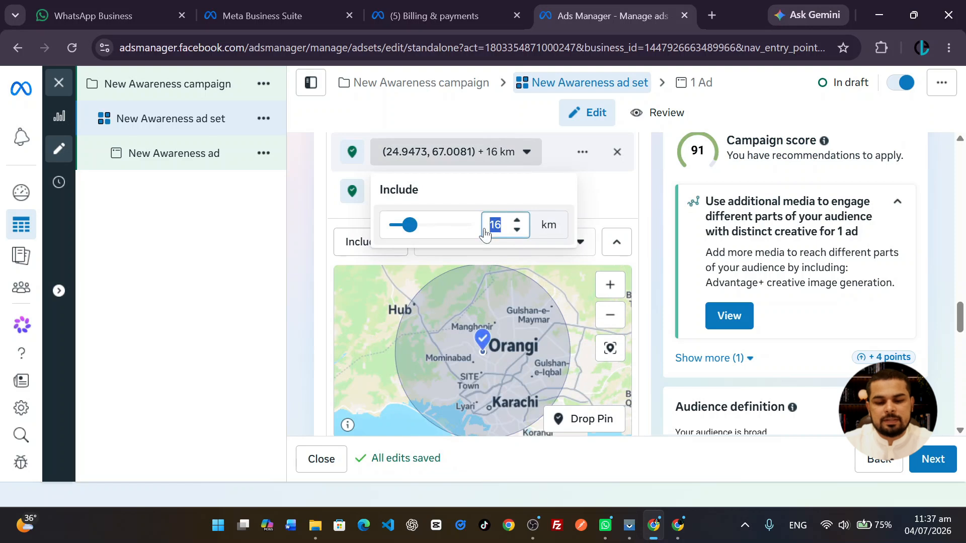
{"action": "type", "text": "20"}
{"action": "key", "text": "Return"}
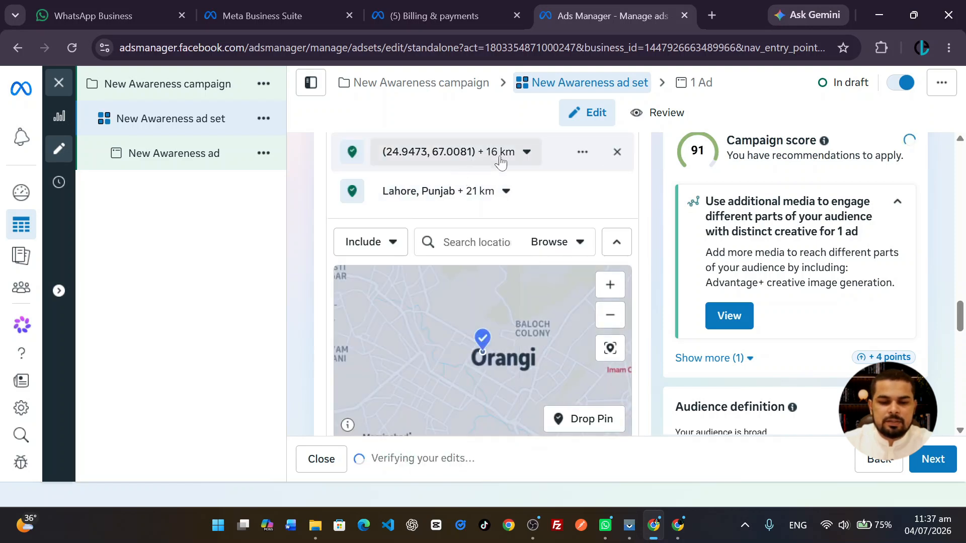
Step: Set the radius of the dropped pin at Orangi to 2 km
{"action": "left_click", "coordinate": [501, 158]}
{"action": "double_click", "coordinate": [504, 225]}
{"action": "type", "text": "2"}
{"action": "key", "text": "Return"}
{"action": "scroll", "coordinate": [505, 225], "scroll_direction": "down", "scroll_amount": 2}
{"action": "scroll", "coordinate": [505, 225], "scroll_direction": "up", "scroll_amount": 2}
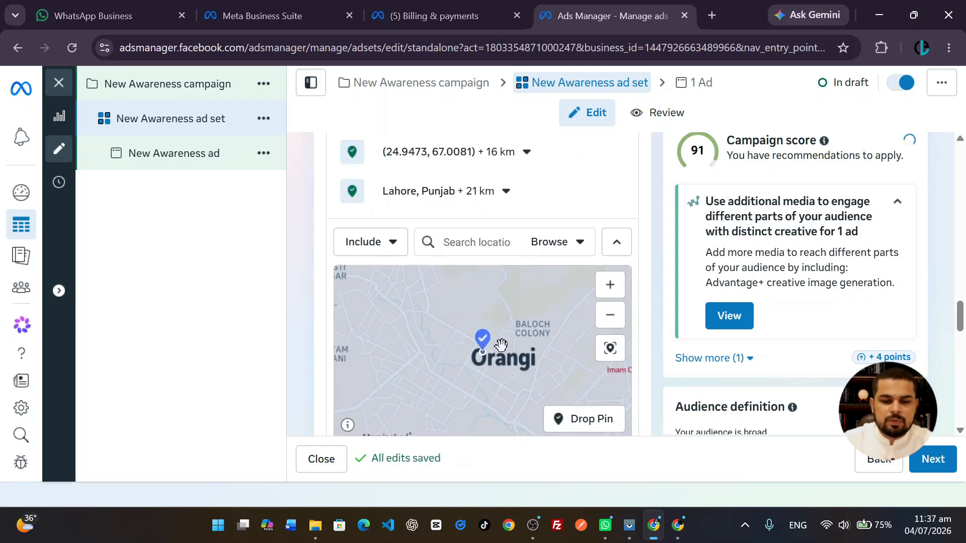
{"action": "scroll", "coordinate": [501, 345], "scroll_direction": "down", "scroll_amount": 2}
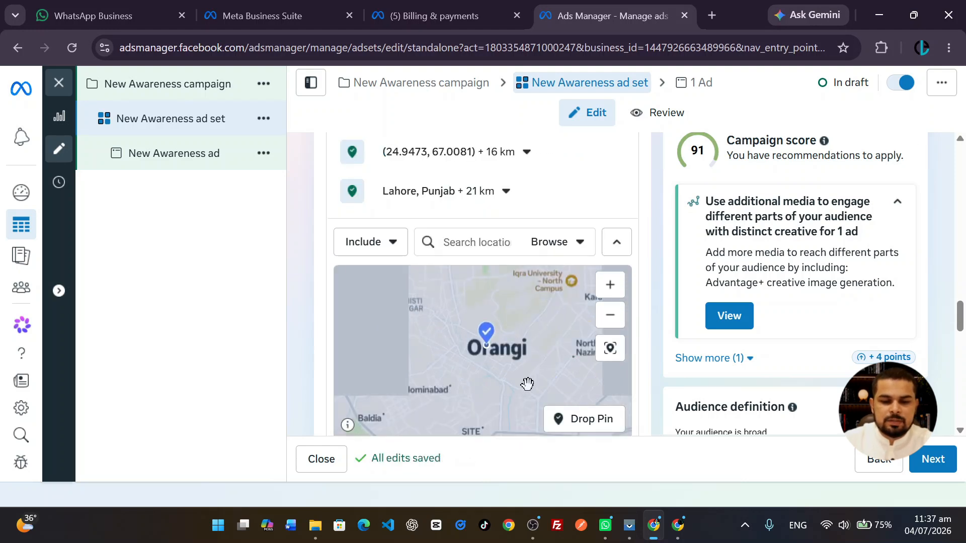
{"action": "scroll", "coordinate": [496, 348], "scroll_direction": "down", "scroll_amount": 1}
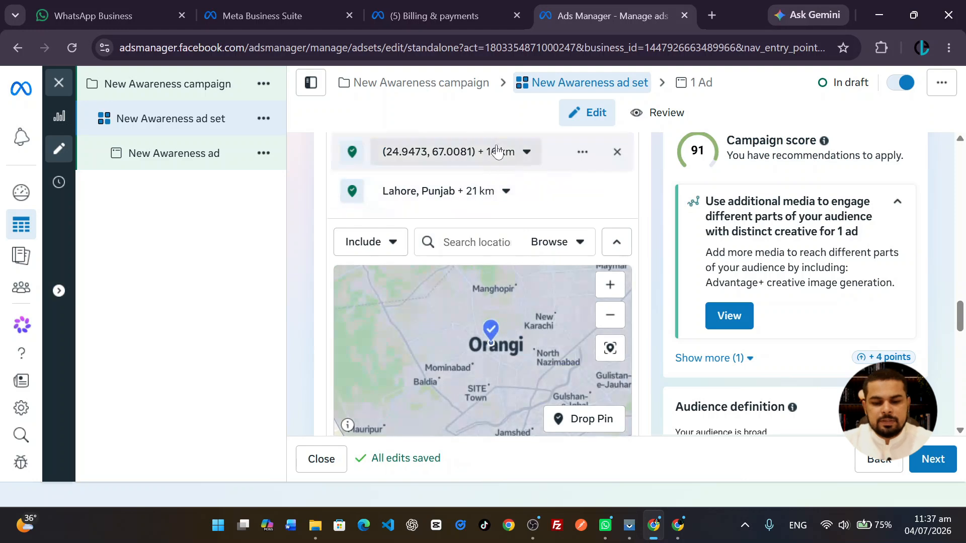
{"action": "left_click", "coordinate": [495, 153]}
{"action": "type", "text": "2"}
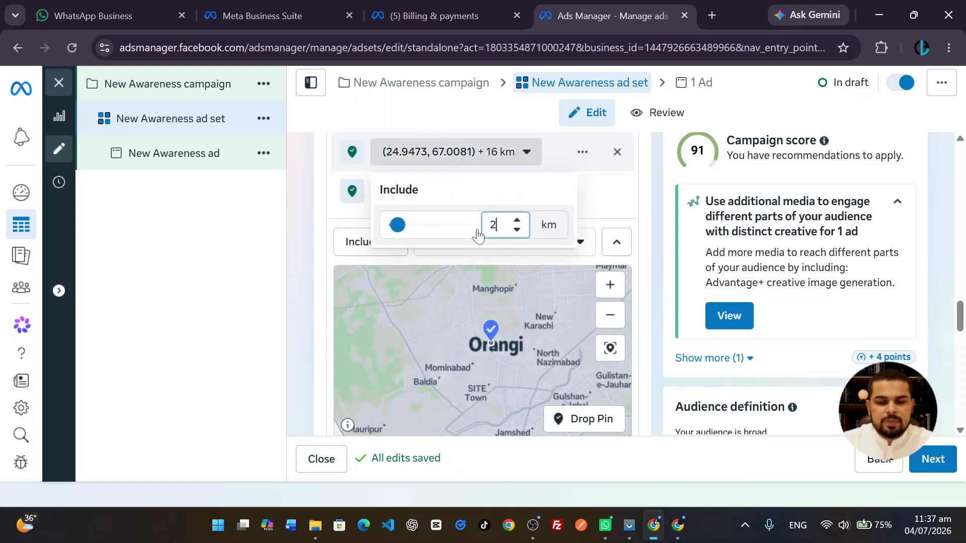
{"action": "key", "text": "Return"}
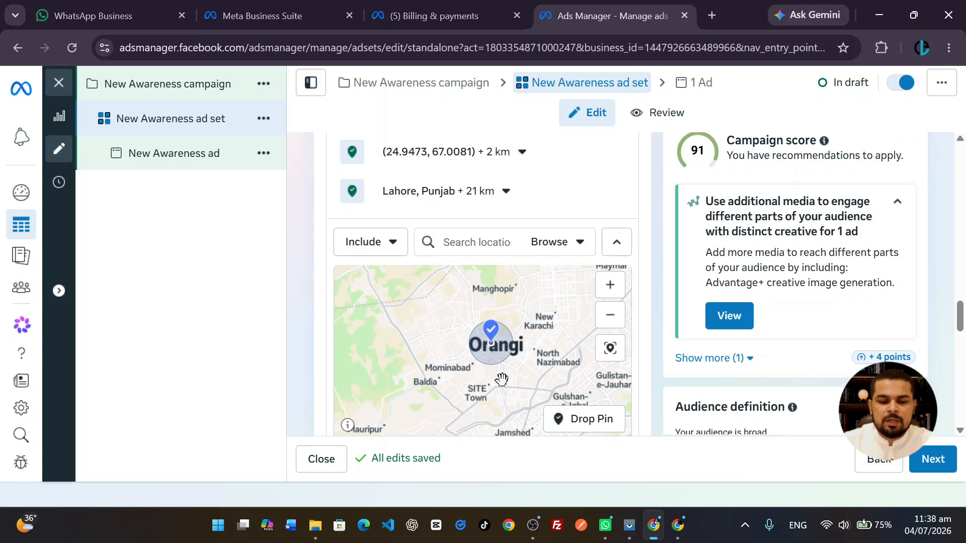
Step: Expand the additional audience control options and set the minimum age to 25
{"action": "left_click_drag", "start_coordinate": [960, 317], "coordinate": [963, 354]}
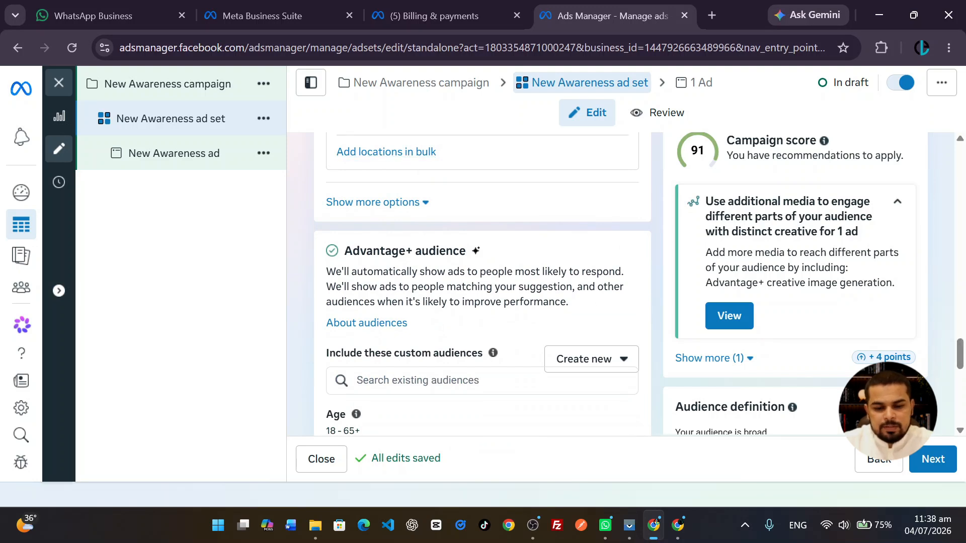
{"action": "left_click", "coordinate": [383, 202]}
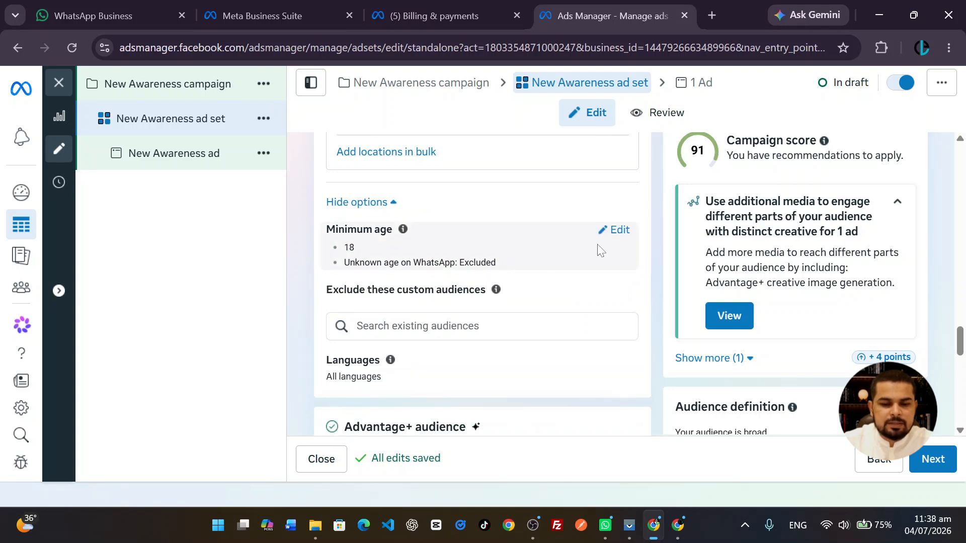
{"action": "left_click", "coordinate": [619, 230]}
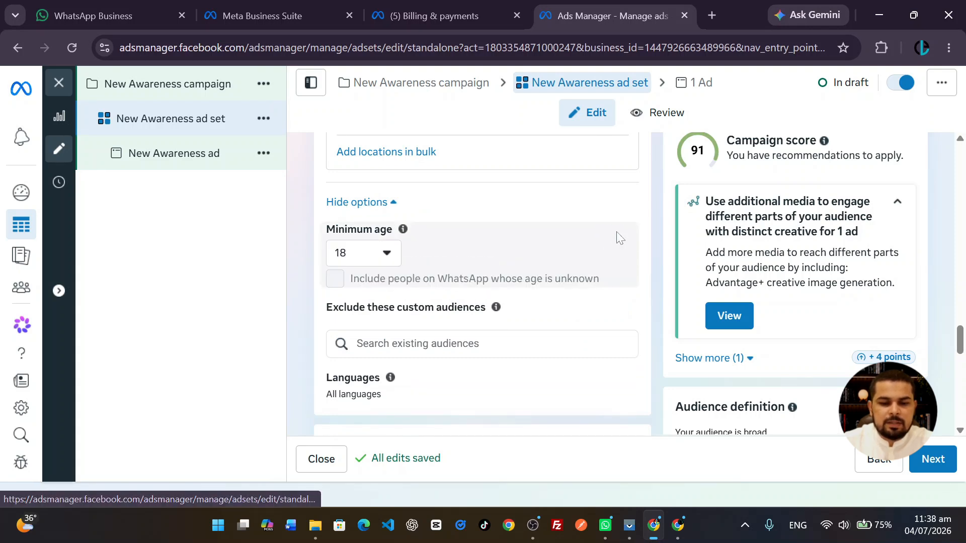
{"action": "left_click", "coordinate": [387, 255]}
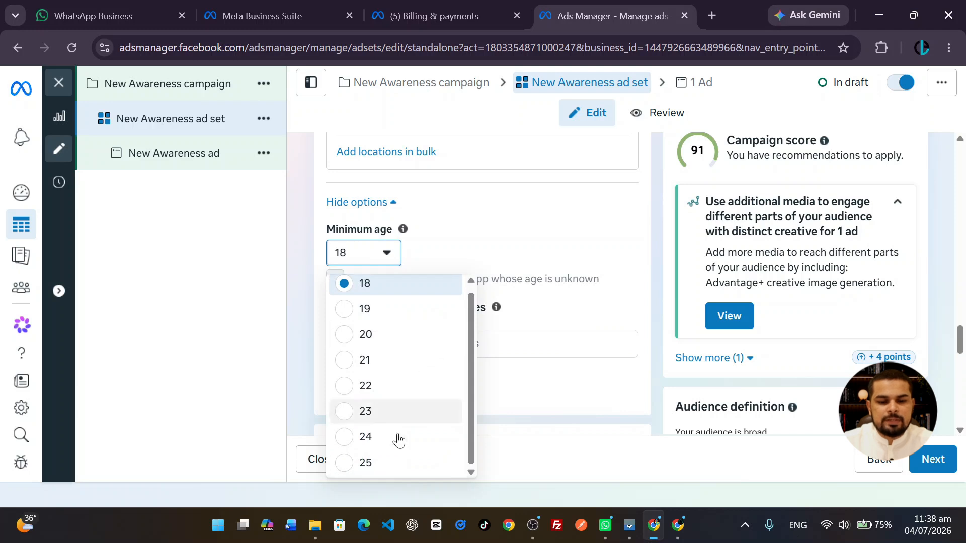
{"action": "left_click", "coordinate": [381, 463]}
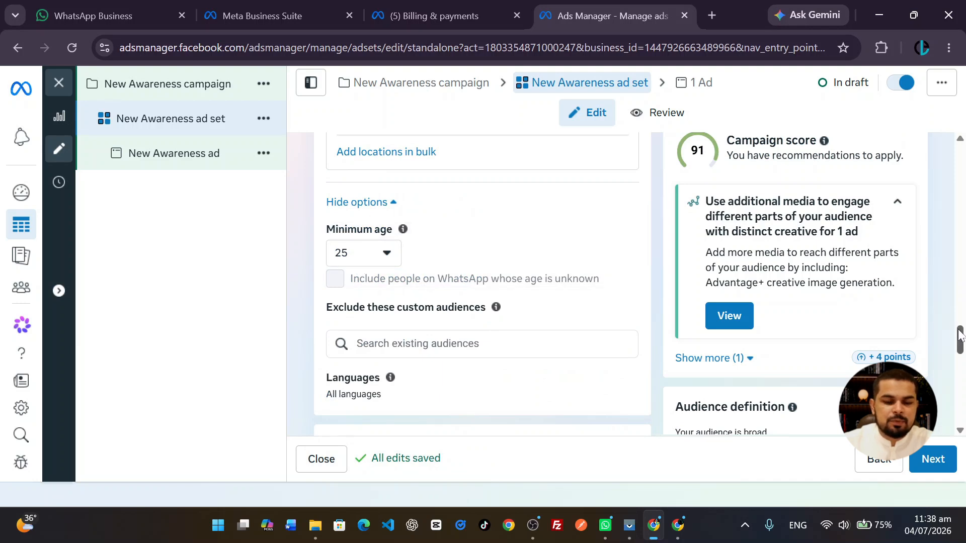
{"action": "left_click_drag", "start_coordinate": [960, 335], "coordinate": [961, 368]}
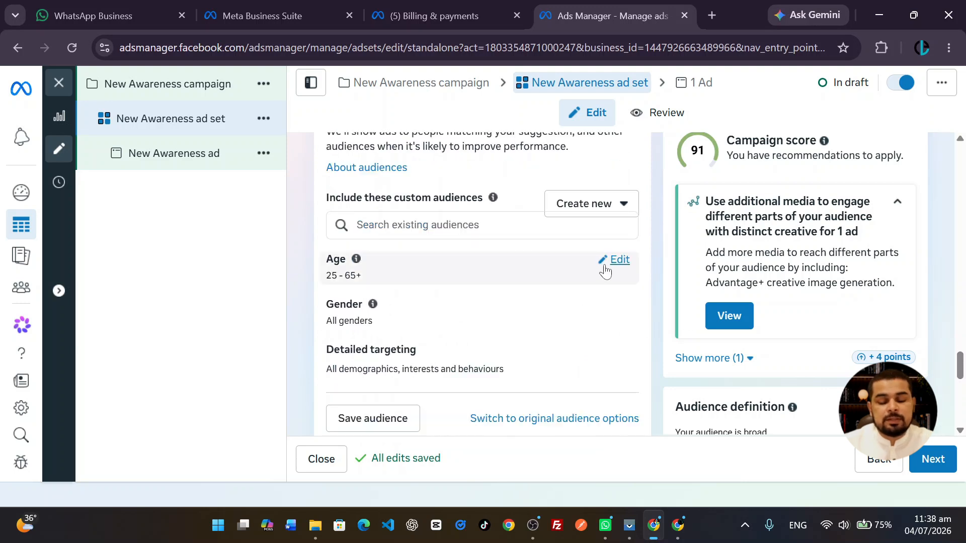
Step: Set the maximum age of the ad set's audience to 50
{"action": "left_click", "coordinate": [606, 272]}
{"action": "left_click", "coordinate": [449, 291]}
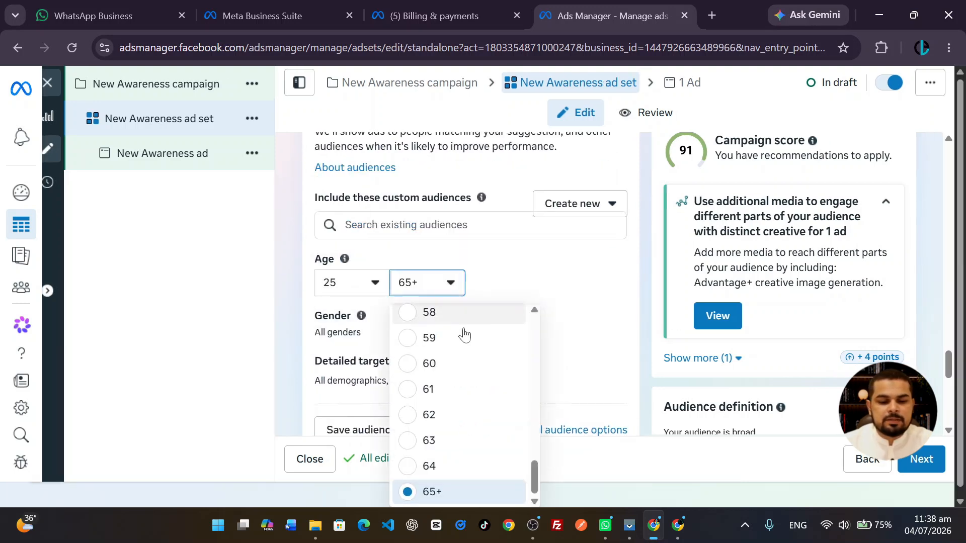
{"action": "scroll", "coordinate": [432, 334], "scroll_direction": "up", "scroll_amount": 3}
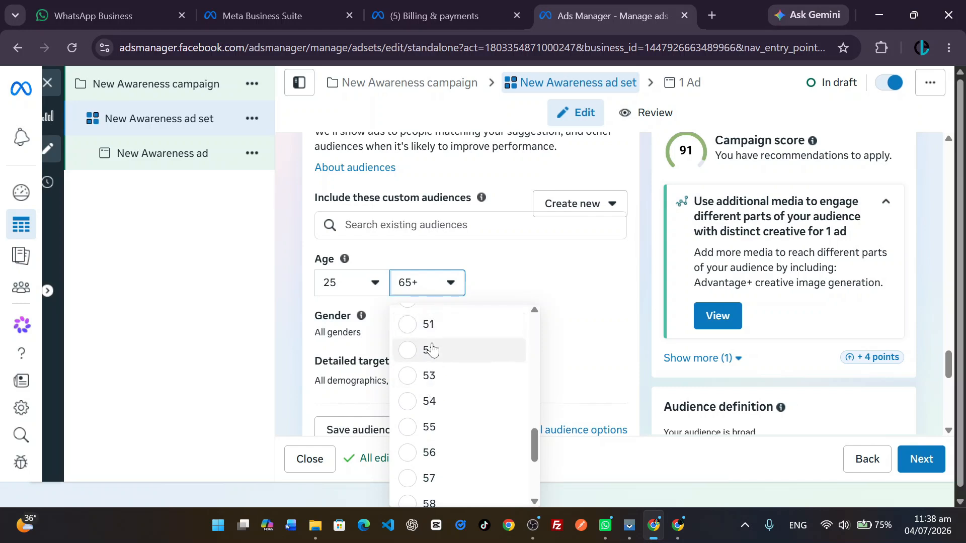
{"action": "scroll", "coordinate": [431, 350], "scroll_direction": "up", "scroll_amount": 3}
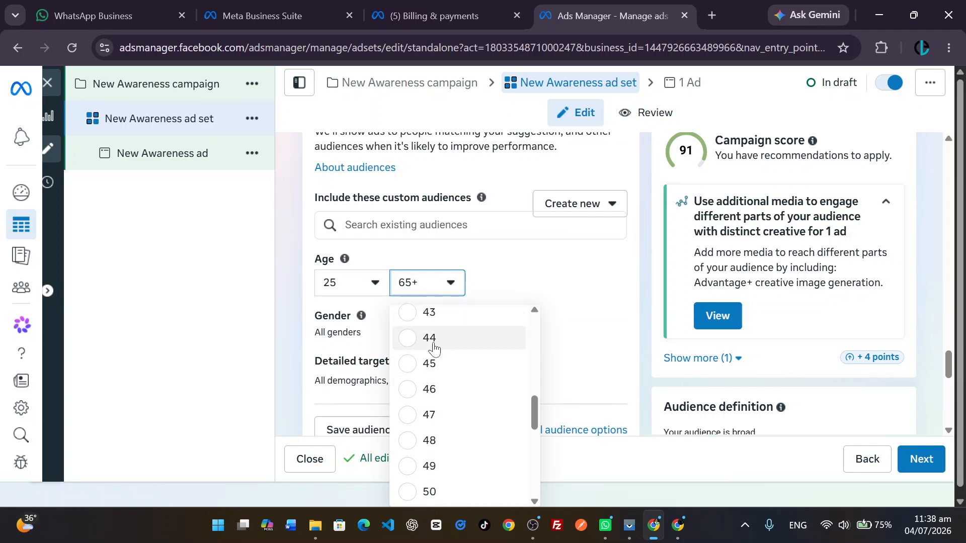
{"action": "left_click", "coordinate": [421, 492]}
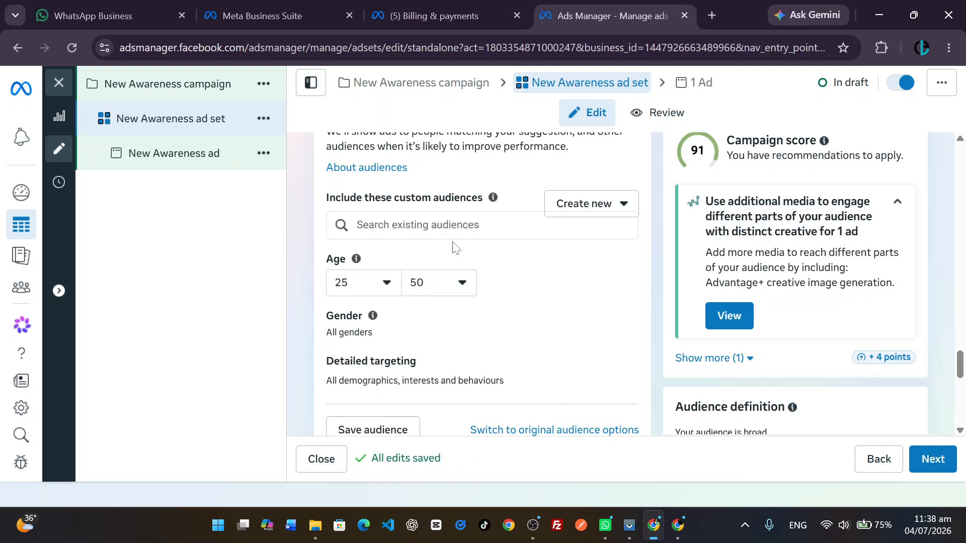
Step: Check the existing lookalike and custom audiences available for inclusion, without selecting any
{"action": "left_click", "coordinate": [437, 226]}
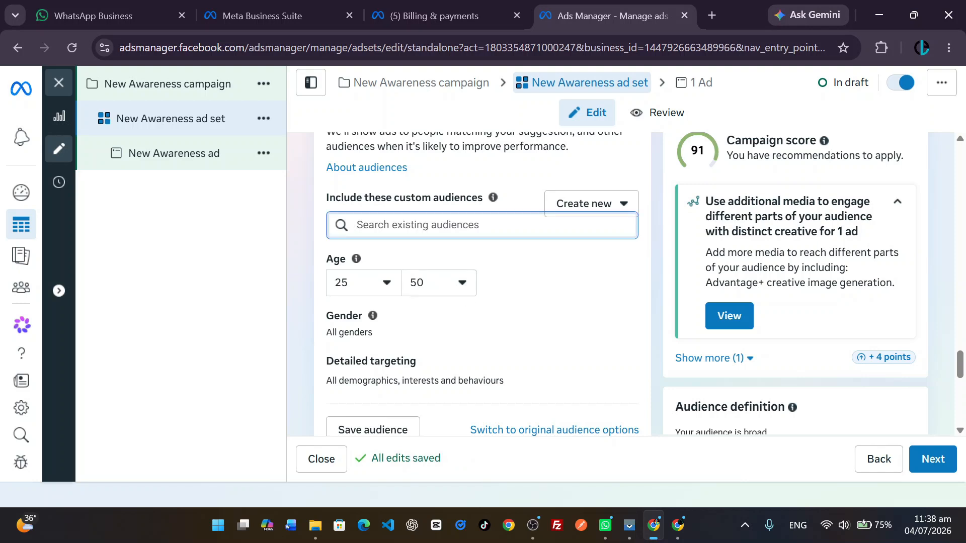
{"action": "left_click", "coordinate": [446, 264]}
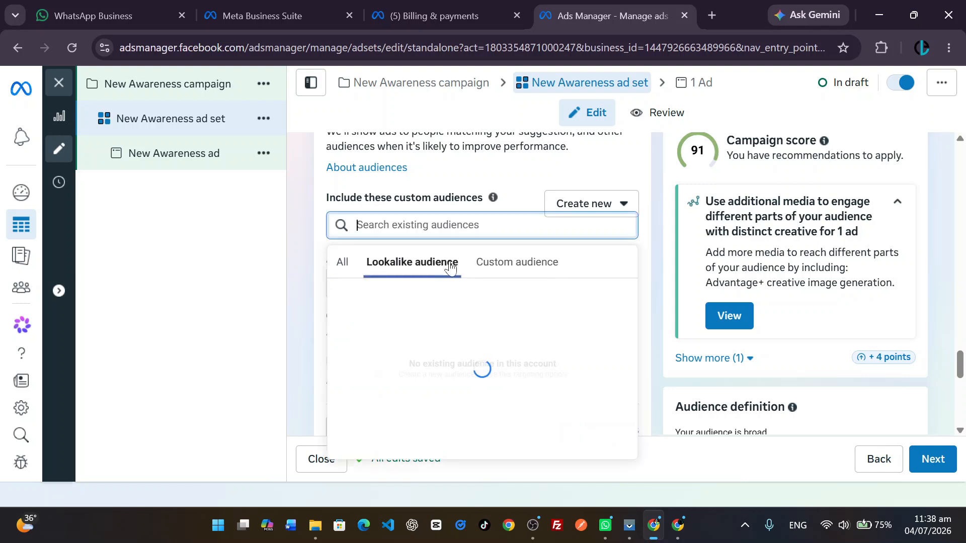
{"action": "left_click", "coordinate": [524, 266]}
{"action": "left_click", "coordinate": [338, 272]}
{"action": "left_click", "coordinate": [313, 274]}
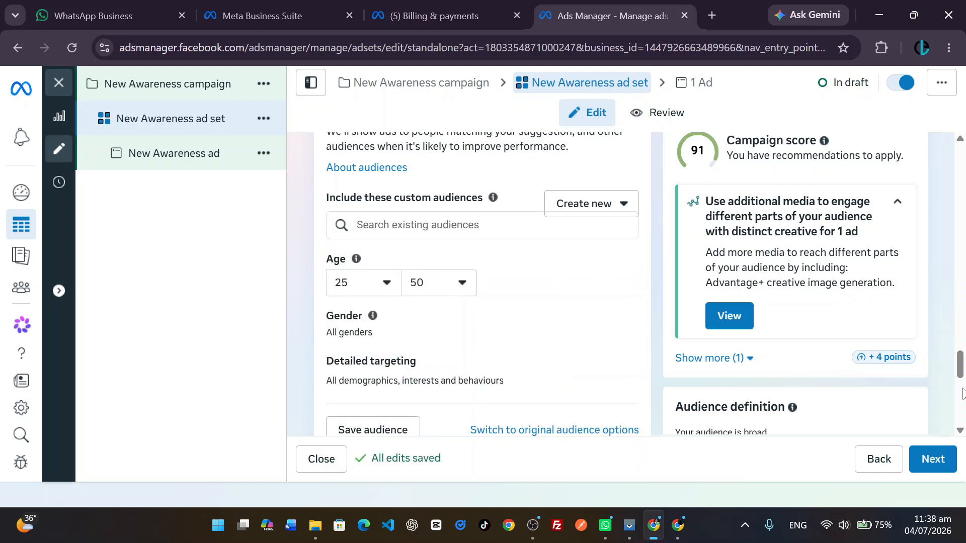
Step: Open the audience's gender and detailed targeting settings for editing
{"action": "left_click_drag", "start_coordinate": [960, 372], "coordinate": [961, 382]}
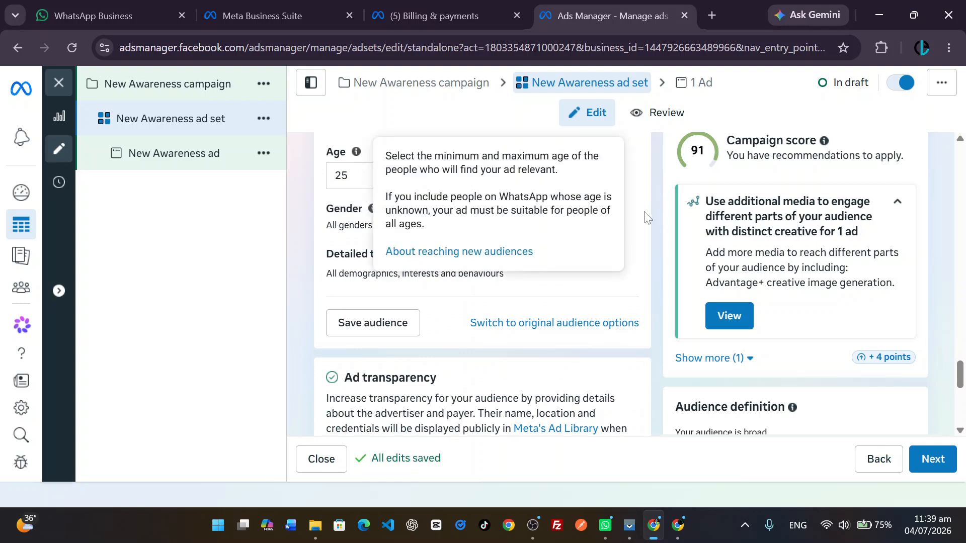
{"action": "left_click", "coordinate": [622, 210]}
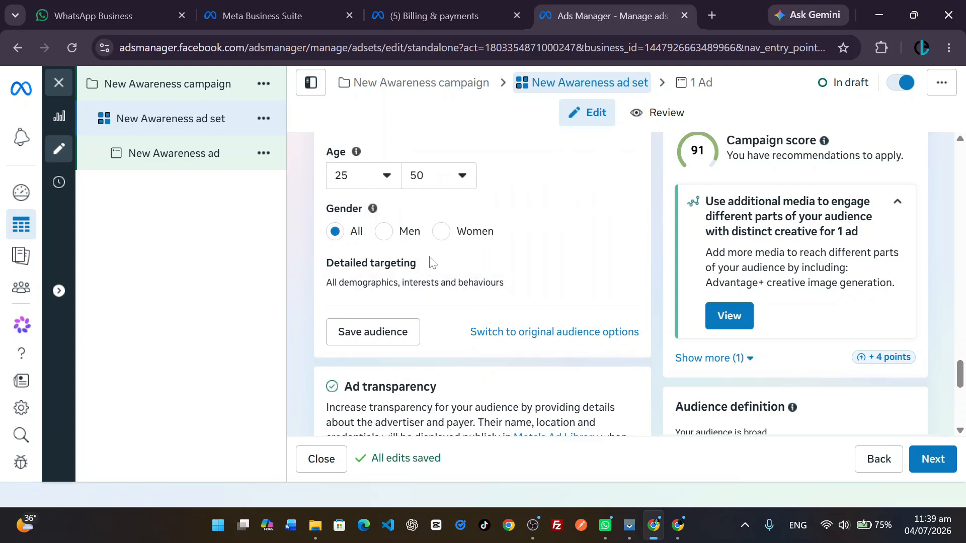
{"action": "left_click", "coordinate": [624, 268]}
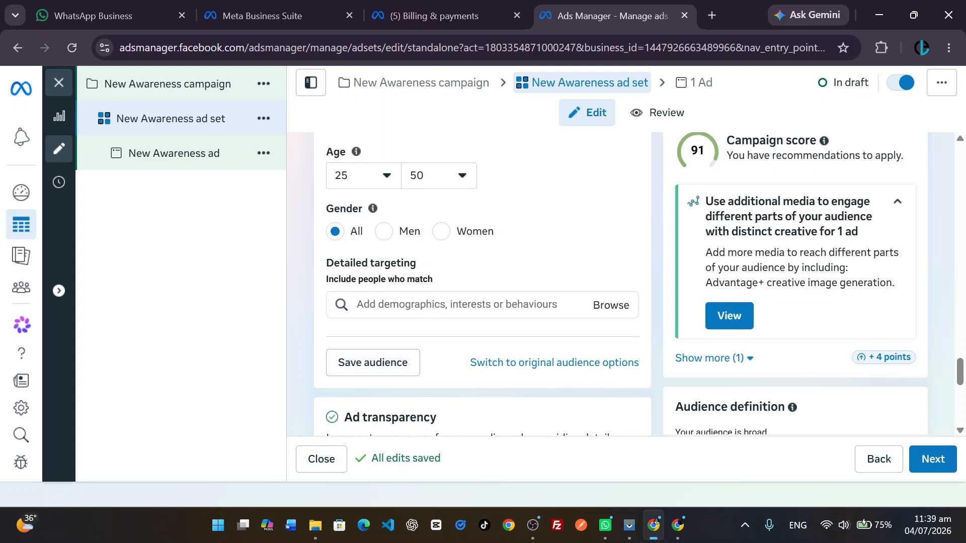
Step: Open the ad set's placement settings for editing and switch from Advantage+ to manual placements
{"action": "scroll", "coordinate": [962, 378], "scroll_direction": "down", "scroll_amount": 1}
{"action": "left_click_drag", "start_coordinate": [962, 379], "coordinate": [962, 418]}
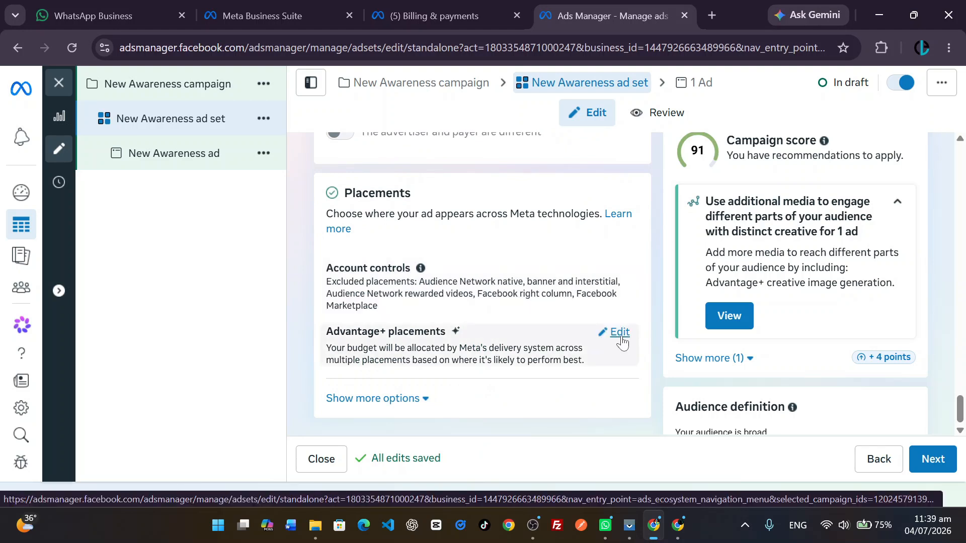
{"action": "left_click", "coordinate": [620, 333]}
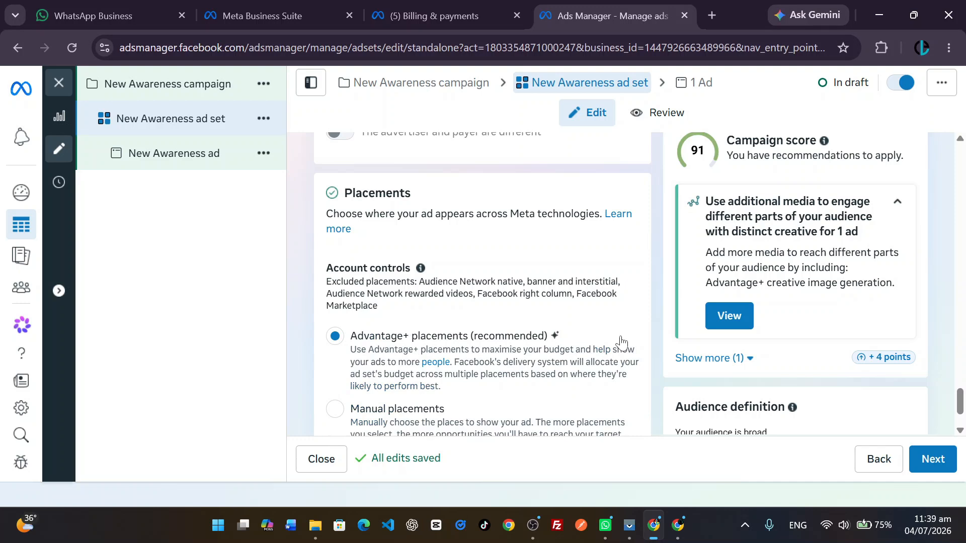
{"action": "scroll", "coordinate": [356, 363], "scroll_direction": "down", "scroll_amount": 2}
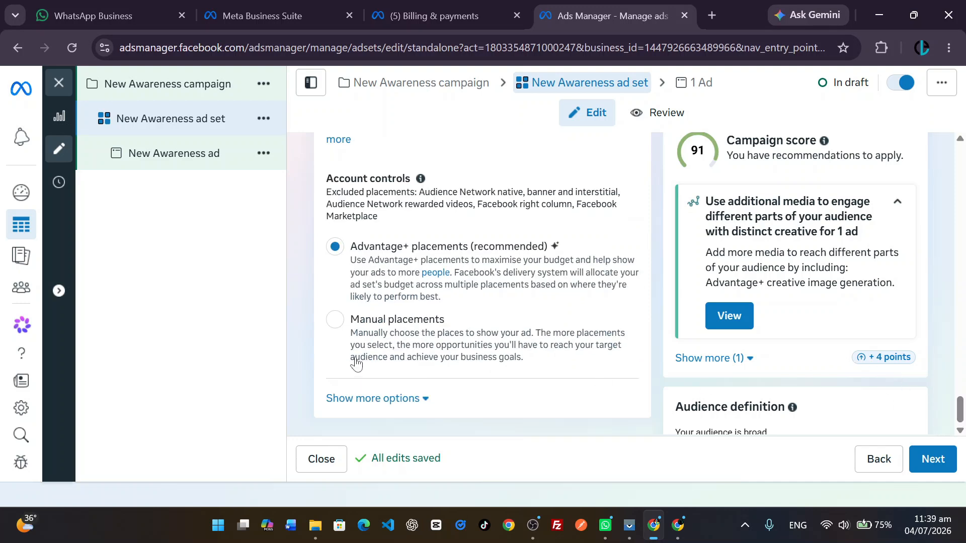
{"action": "left_click", "coordinate": [344, 326]}
Step: Exclude Threads from the platforms of the manual placements
{"action": "left_click_drag", "start_coordinate": [961, 326], "coordinate": [961, 342]}
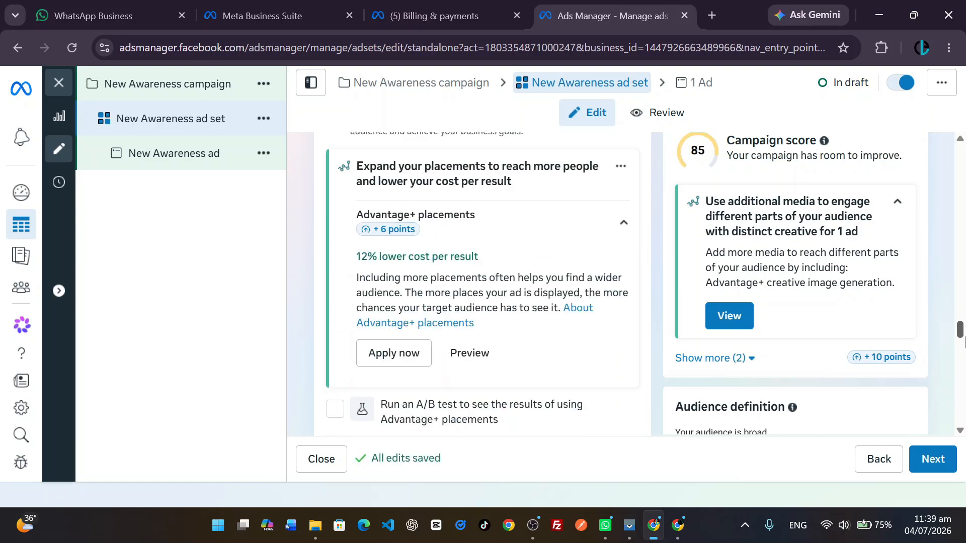
{"action": "mouse_move", "coordinate": [961, 330]}
{"action": "left_mouse_down"}
{"action": "mouse_move", "coordinate": [960, 300]}
{"action": "mouse_move", "coordinate": [960, 347]}
{"action": "left_mouse_up"}
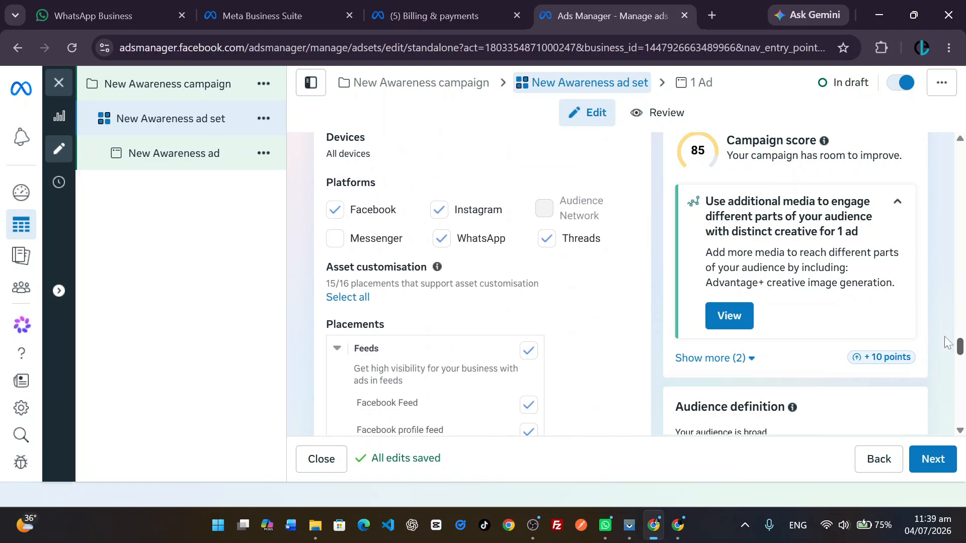
{"action": "left_click", "coordinate": [548, 245]}
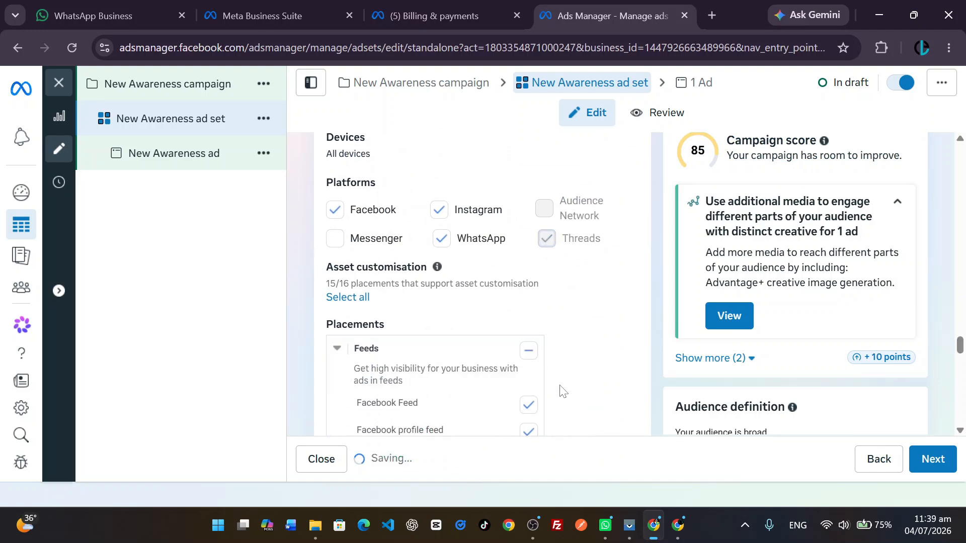
Step: Review the individual placements and expand the additional placement options to examine the inventory filters and exclusions
{"action": "left_click_drag", "start_coordinate": [961, 353], "coordinate": [961, 363]}
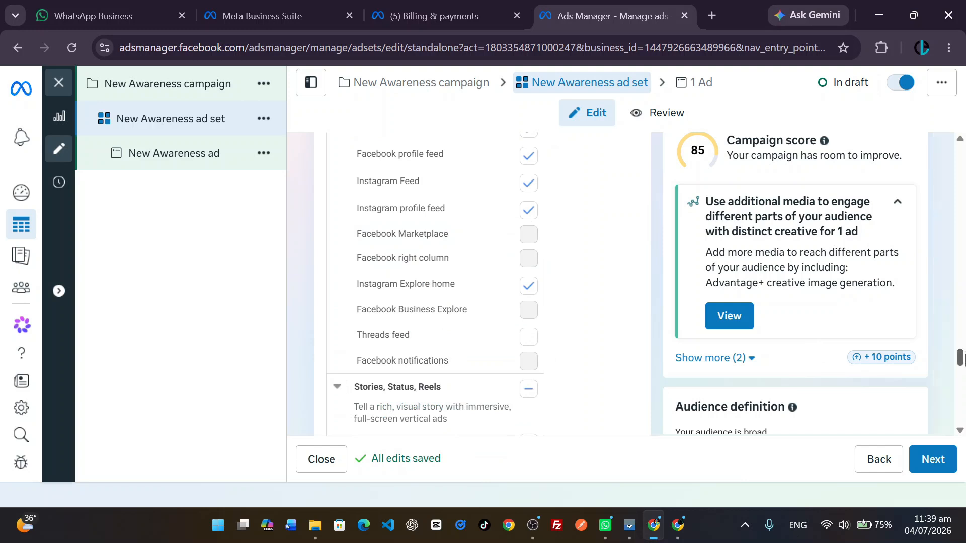
{"action": "left_click_drag", "start_coordinate": [961, 361], "coordinate": [962, 423]}
{"action": "left_click", "coordinate": [377, 387]}
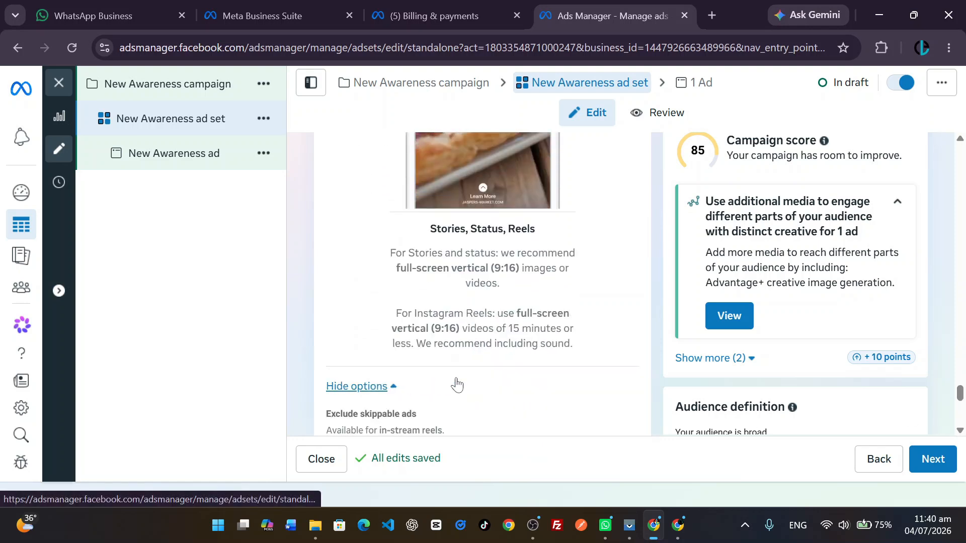
{"action": "left_click", "coordinate": [959, 380]}
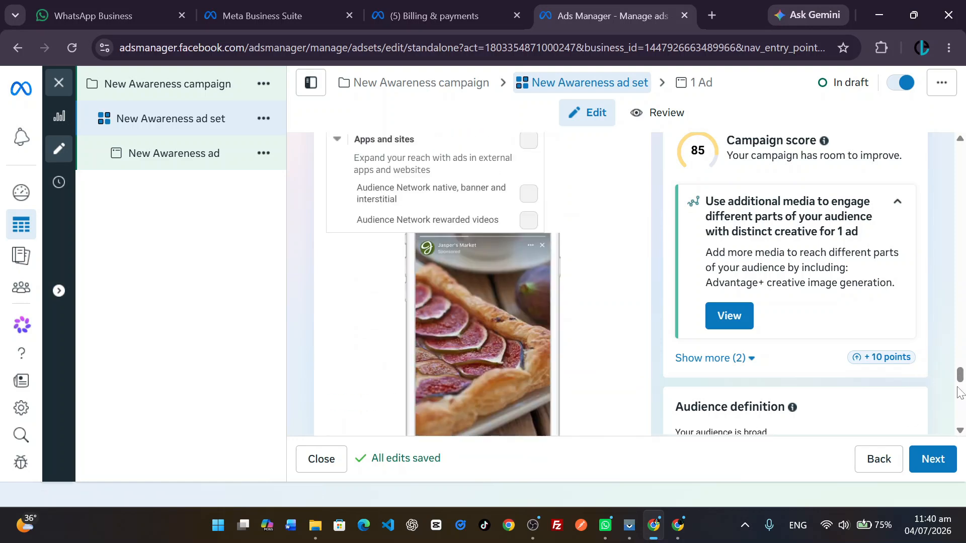
{"action": "left_click", "coordinate": [959, 393]}
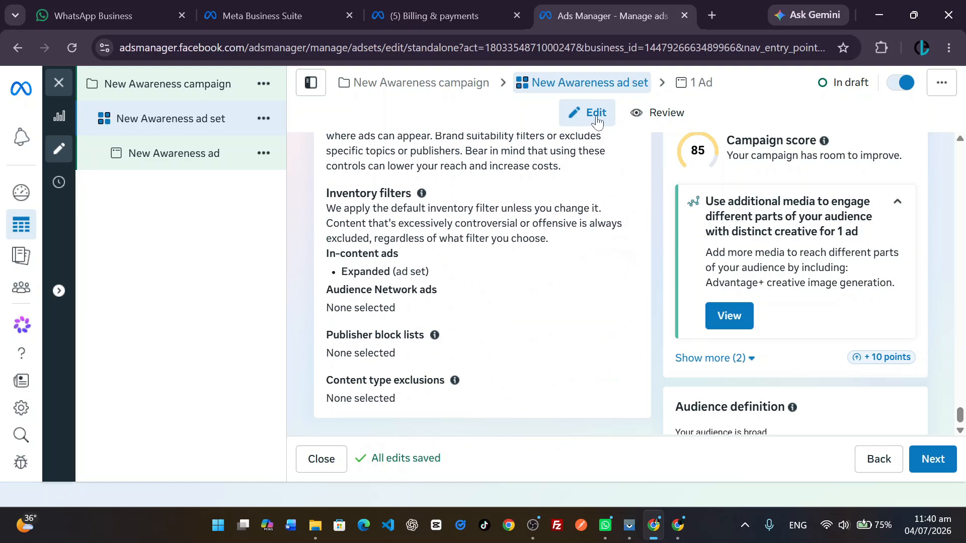
Step: Open the New Awareness ad and set its destination to Website with WhatsApp as the browser add-on
{"action": "left_click", "coordinate": [700, 95]}
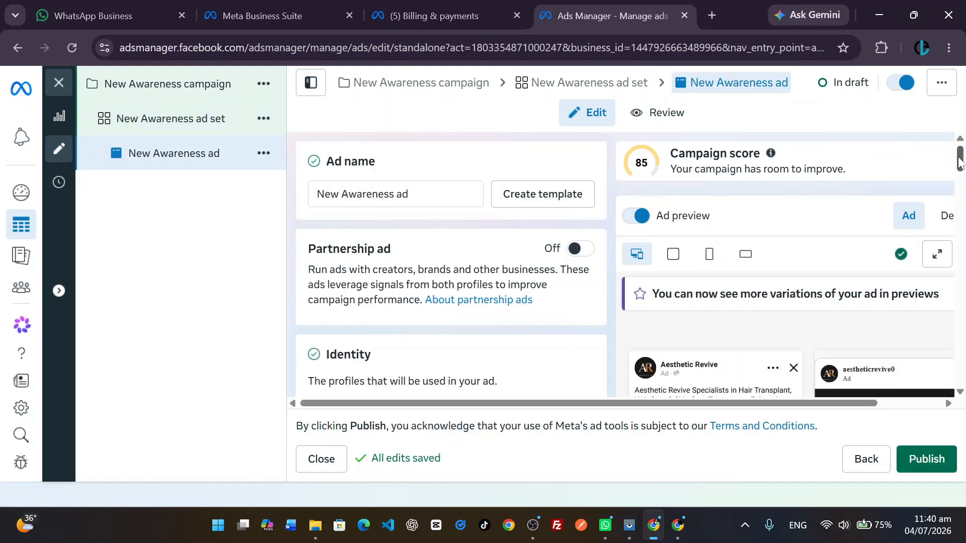
{"action": "left_click_drag", "start_coordinate": [959, 161], "coordinate": [964, 235]}
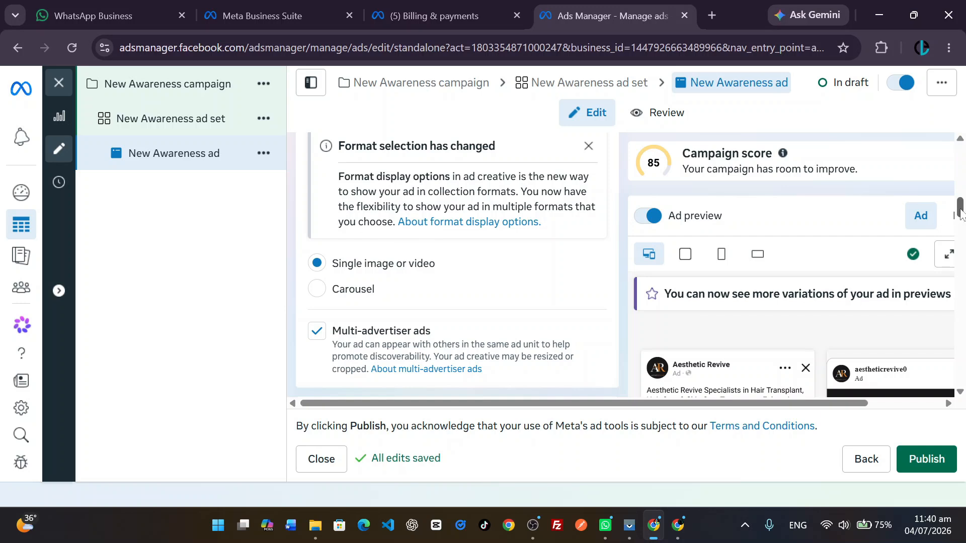
{"action": "left_click_drag", "start_coordinate": [962, 209], "coordinate": [962, 234]}
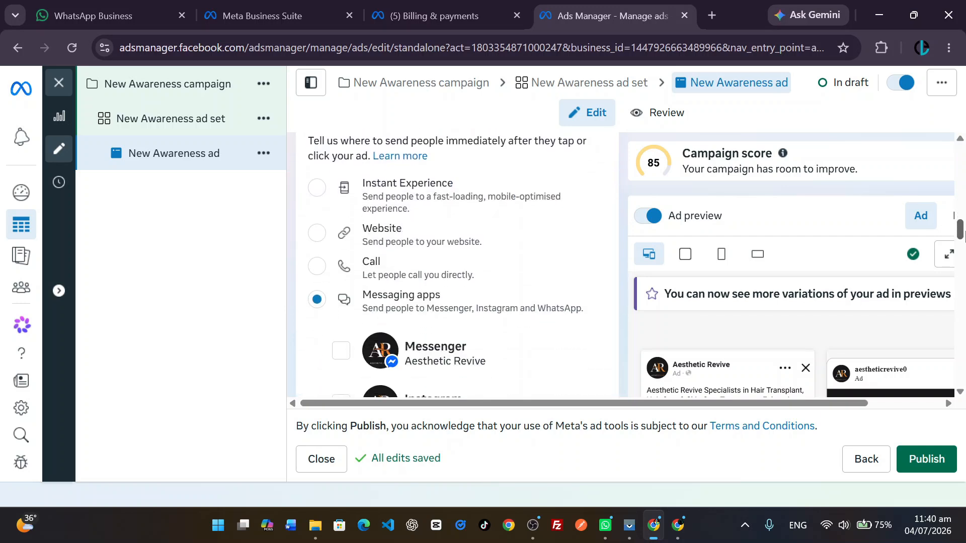
{"action": "left_click", "coordinate": [317, 233]}
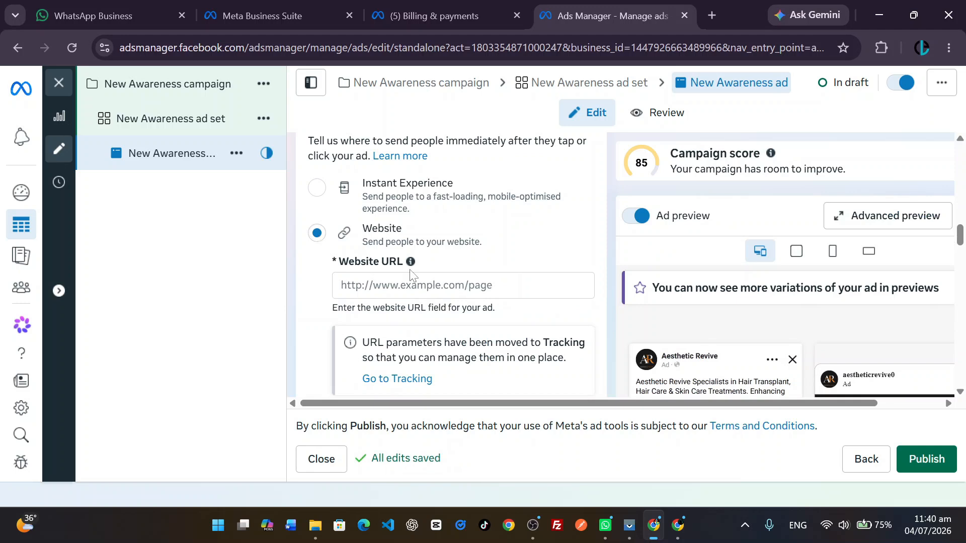
{"action": "scroll", "coordinate": [960, 236], "scroll_direction": "down", "scroll_amount": 6}
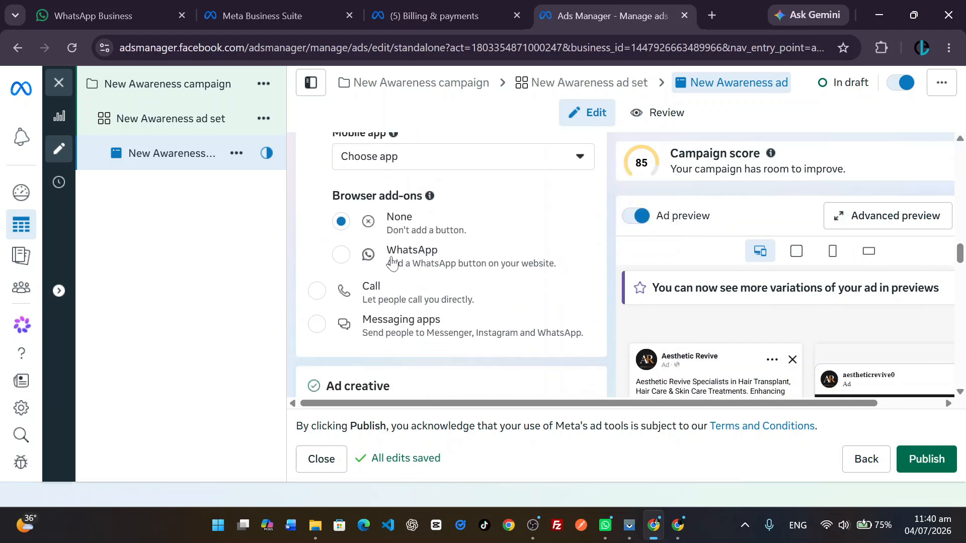
{"action": "left_click", "coordinate": [392, 262]}
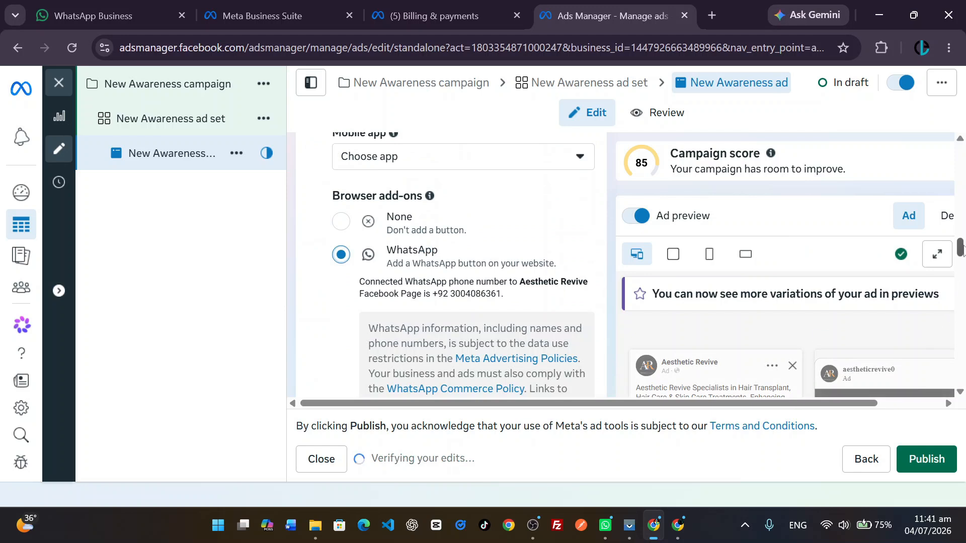
Step: Examine how the ad appears on different placements in the advanced preview and close the preview
{"action": "scroll", "coordinate": [961, 265], "scroll_direction": "down", "scroll_amount": 2}
{"action": "left_click_drag", "start_coordinate": [962, 262], "coordinate": [960, 274]}
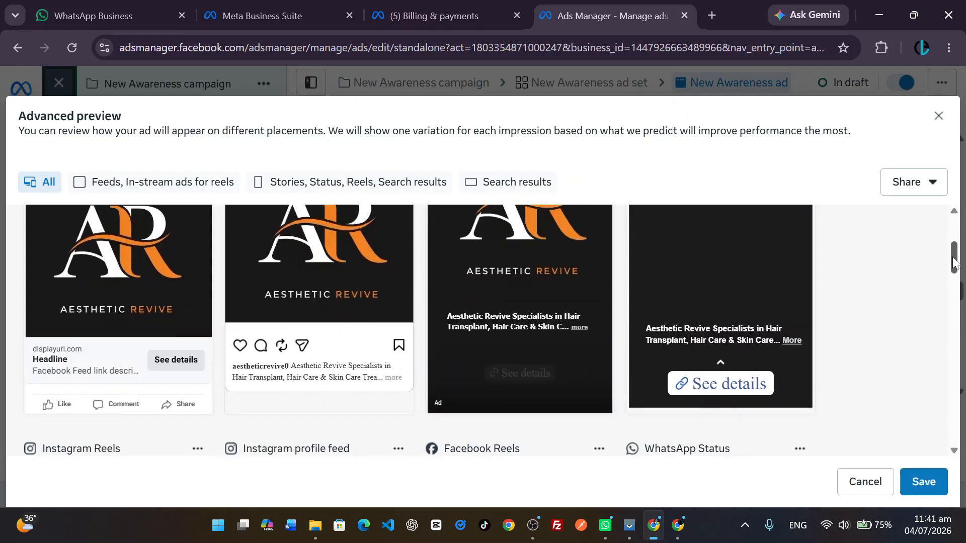
{"action": "left_click_drag", "start_coordinate": [953, 256], "coordinate": [954, 271]}
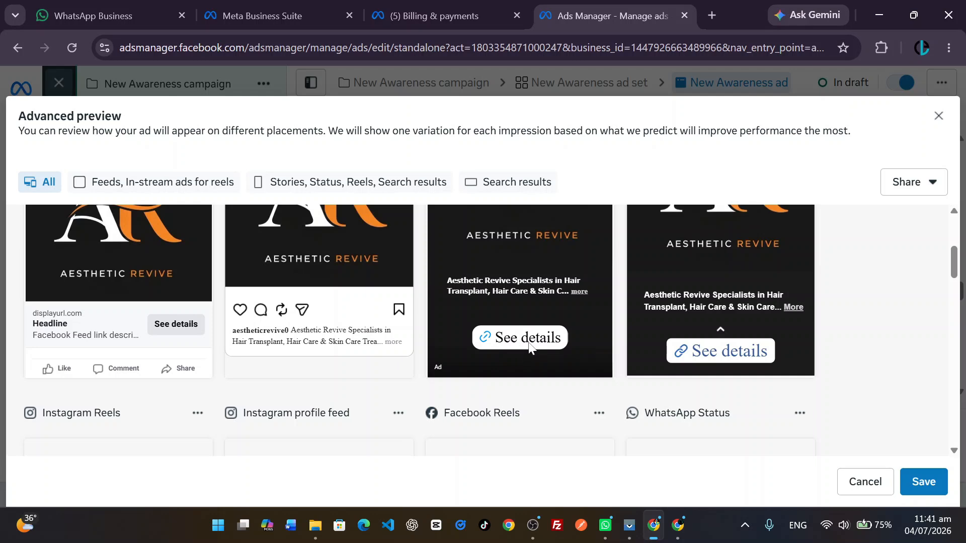
{"action": "left_click", "coordinate": [938, 116]}
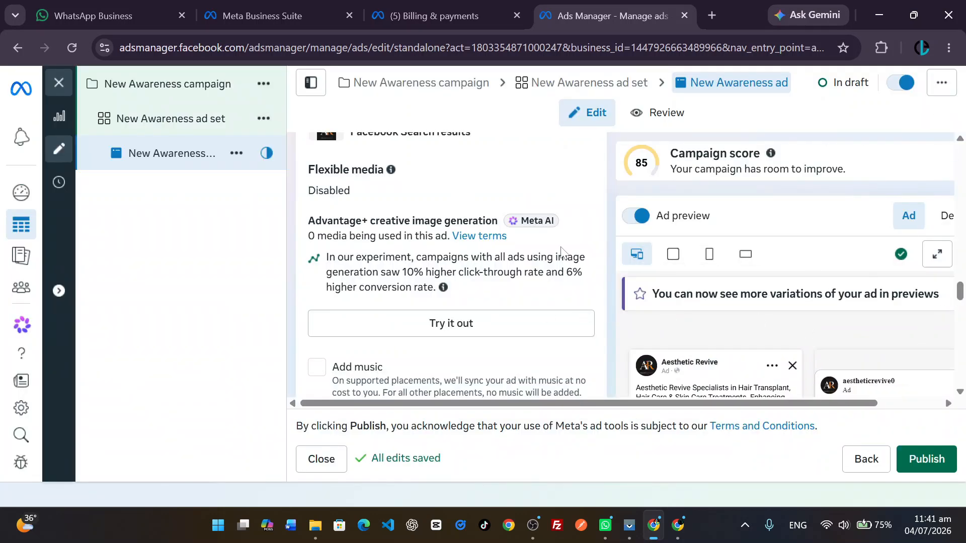
Step: Add the 1254 × 1254 hair transplant image from the account images as the ad's media and accept the suggested crops
{"action": "scroll", "coordinate": [592, 254], "scroll_direction": "up", "scroll_amount": 5}
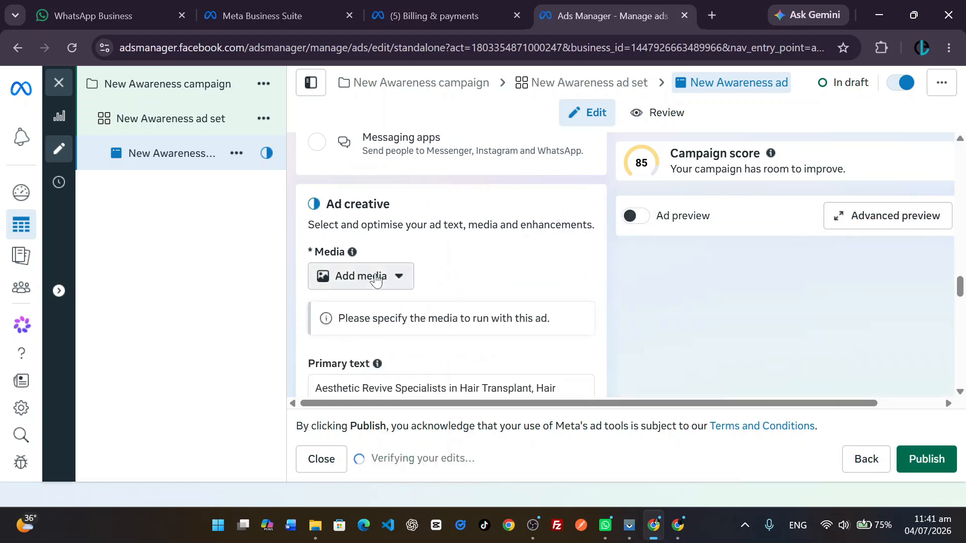
{"action": "left_click", "coordinate": [375, 276]}
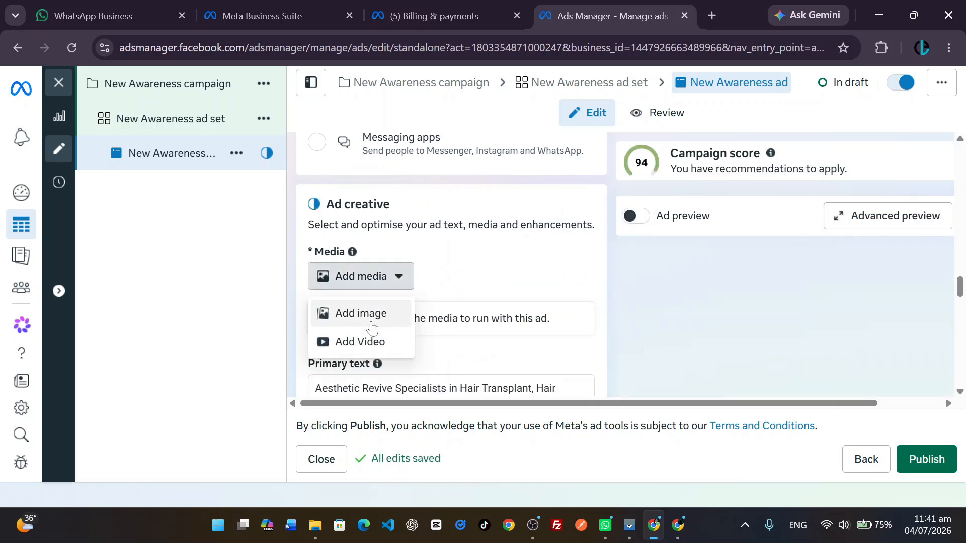
{"action": "left_click", "coordinate": [372, 326]}
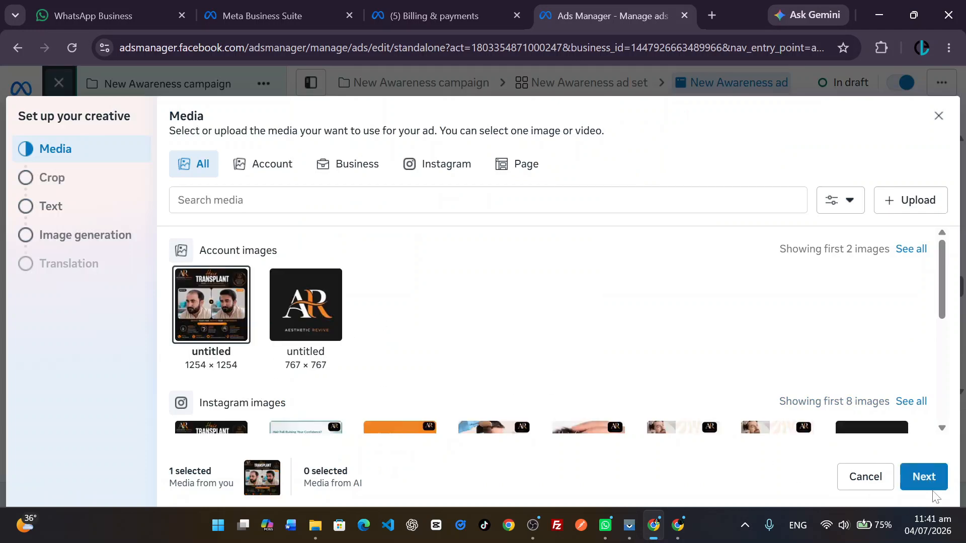
{"action": "left_click", "coordinate": [932, 493]}
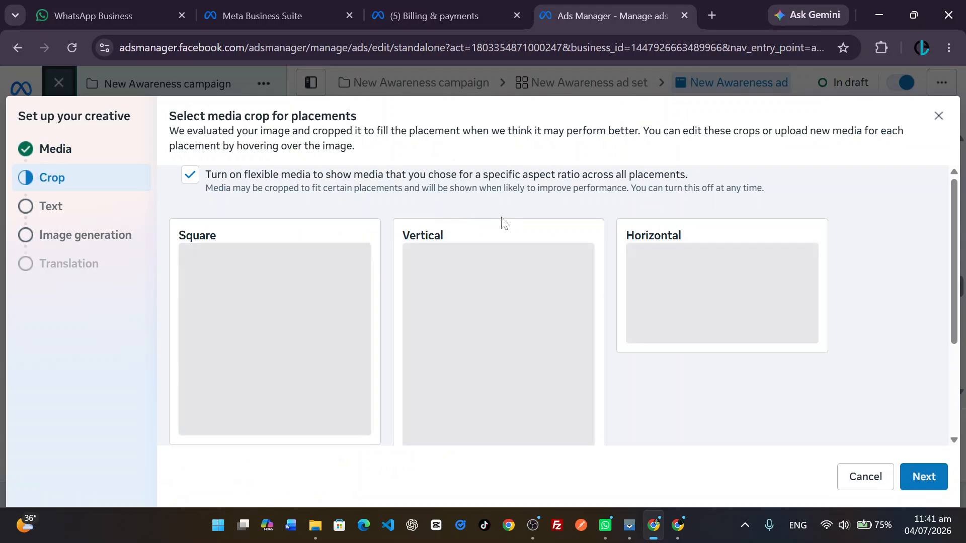
{"action": "left_click", "coordinate": [937, 479]}
Step: Add a second primary text option and move the text from "Enhancing Your Natural Beauty with Professional Care." onward out of the first option into it
{"action": "left_click", "coordinate": [363, 204]}
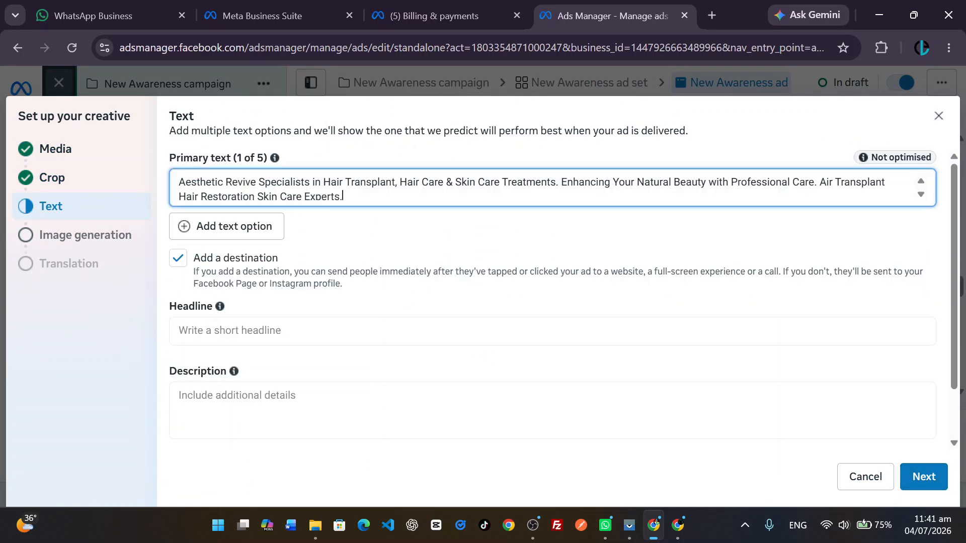
{"action": "left_click", "coordinate": [204, 226]}
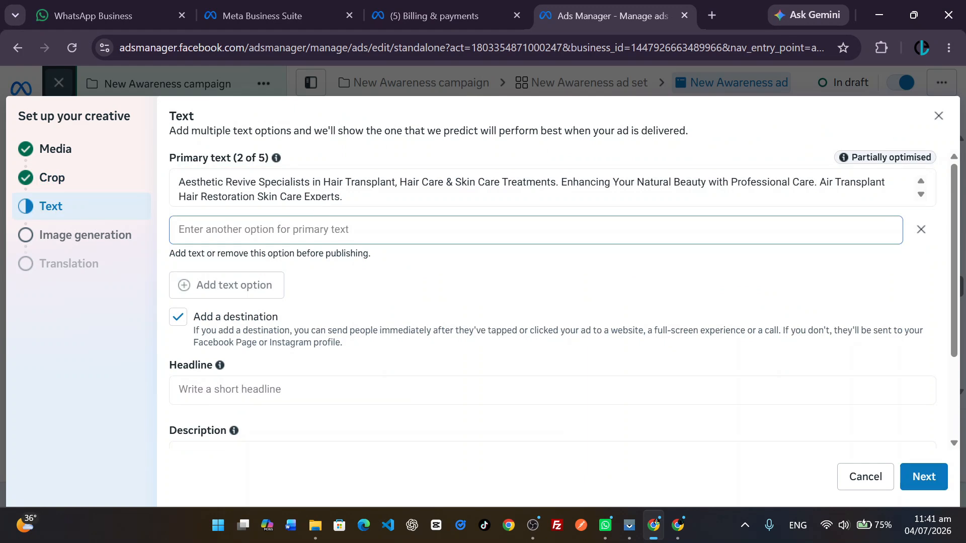
{"action": "left_click_drag", "start_coordinate": [352, 197], "coordinate": [561, 180]}
{"action": "key", "text": "ctrl+x"}
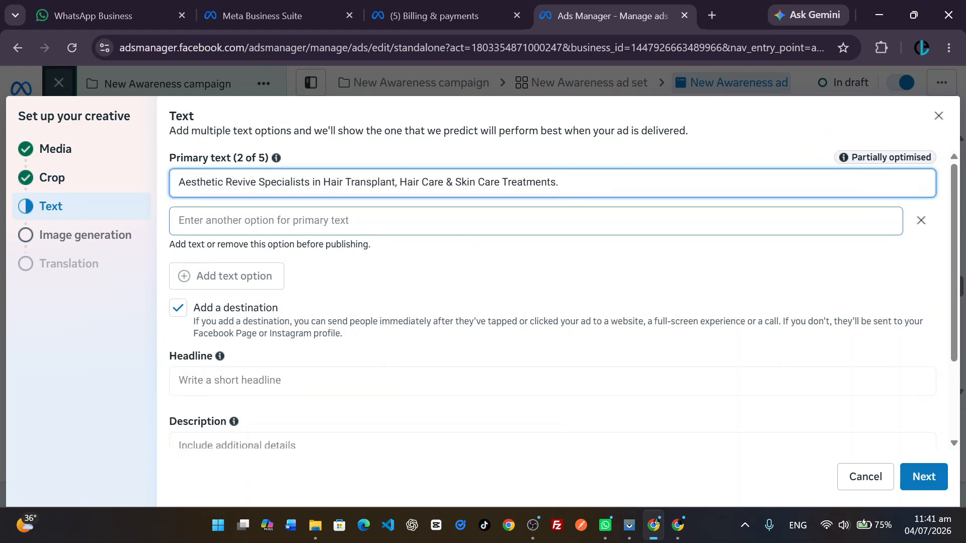
{"action": "left_click", "coordinate": [412, 240]}
{"action": "key", "text": "ctrl+v"}
{"action": "left_click", "coordinate": [382, 279]}
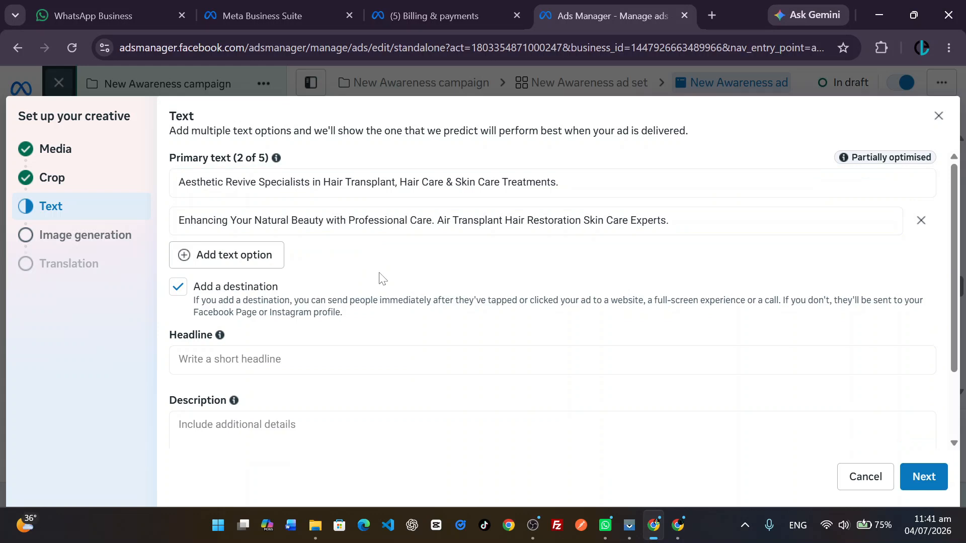
Step: Fill in the description with "Enhancing Your Natural Beauty with Professional Care. Air Transplant Hair Restoration Skin Care Experts." and continue to image generation
{"action": "left_click", "coordinate": [342, 425]}
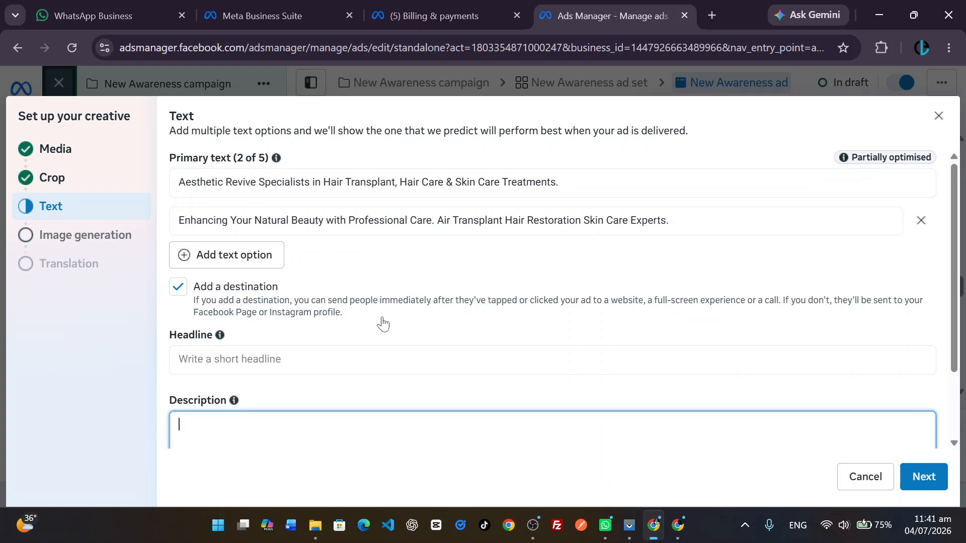
{"action": "scroll", "coordinate": [543, 328], "scroll_direction": "down", "scroll_amount": 3}
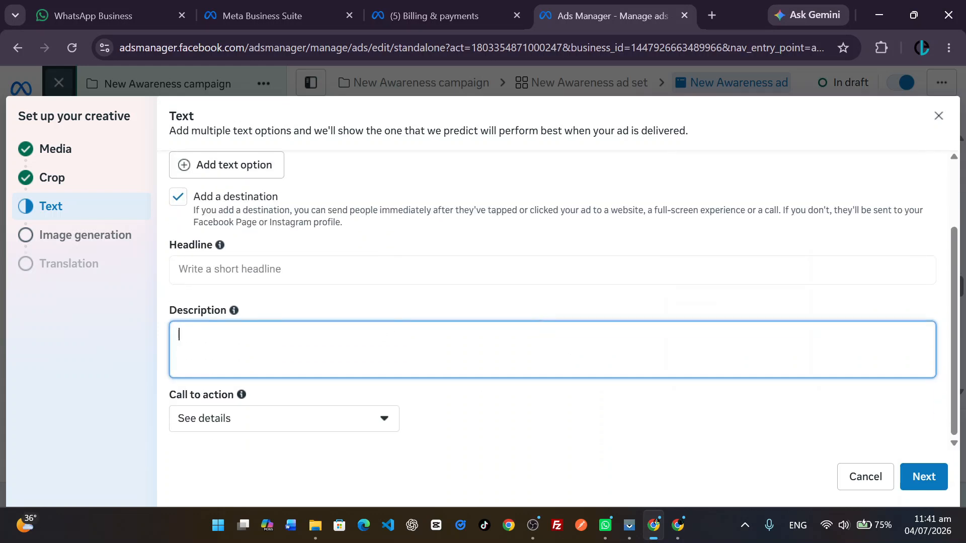
{"action": "key", "text": "ctrl+v"}
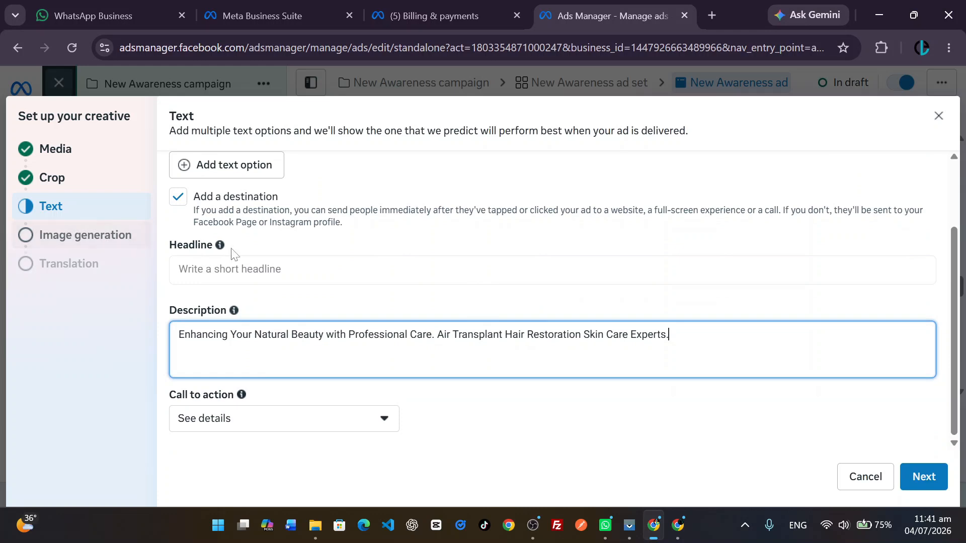
{"action": "scroll", "coordinate": [386, 231], "scroll_direction": "up", "scroll_amount": 3}
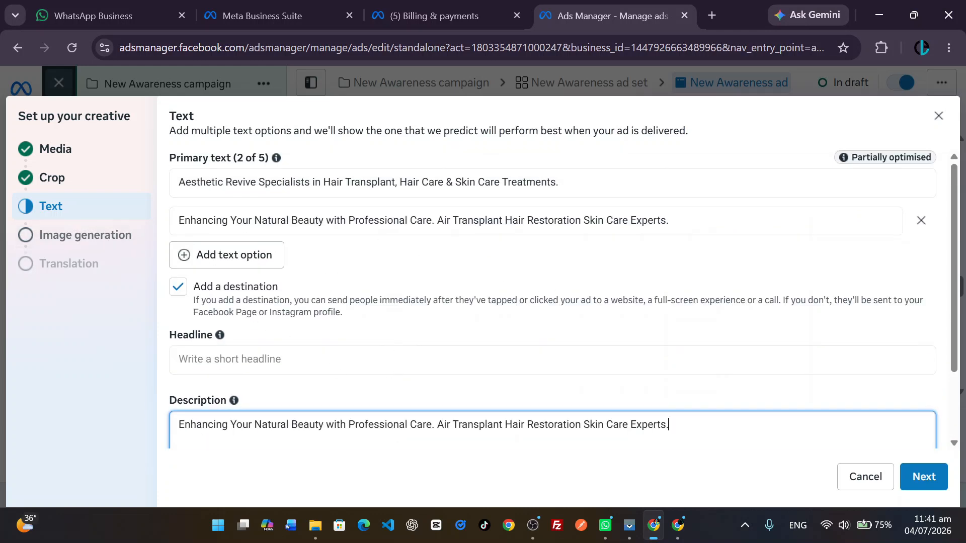
{"action": "left_click", "coordinate": [924, 477]}
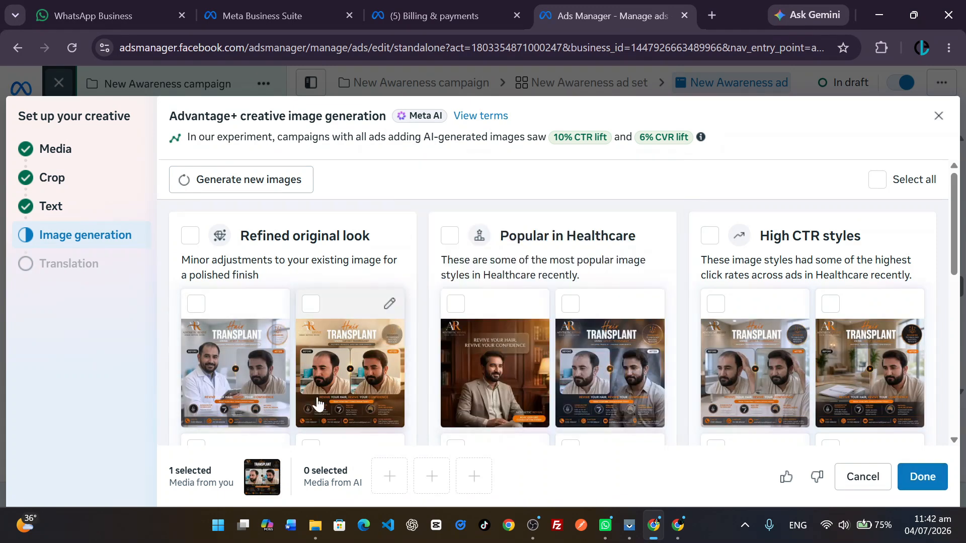
Step: Review the AI-generated image variations and finish the creative setup without selecting any of them
{"action": "scroll", "coordinate": [317, 402], "scroll_direction": "down", "scroll_amount": 3}
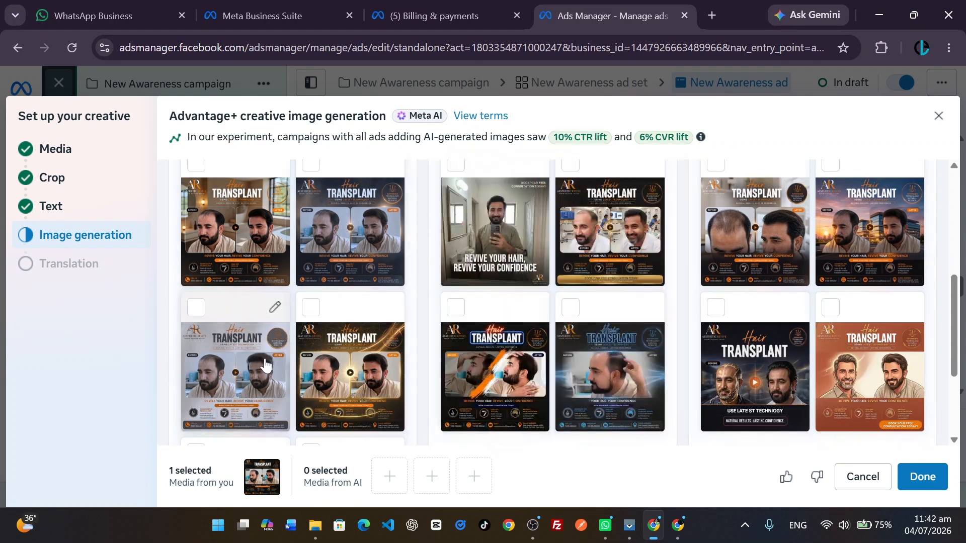
{"action": "scroll", "coordinate": [654, 353], "scroll_direction": "down", "scroll_amount": 3}
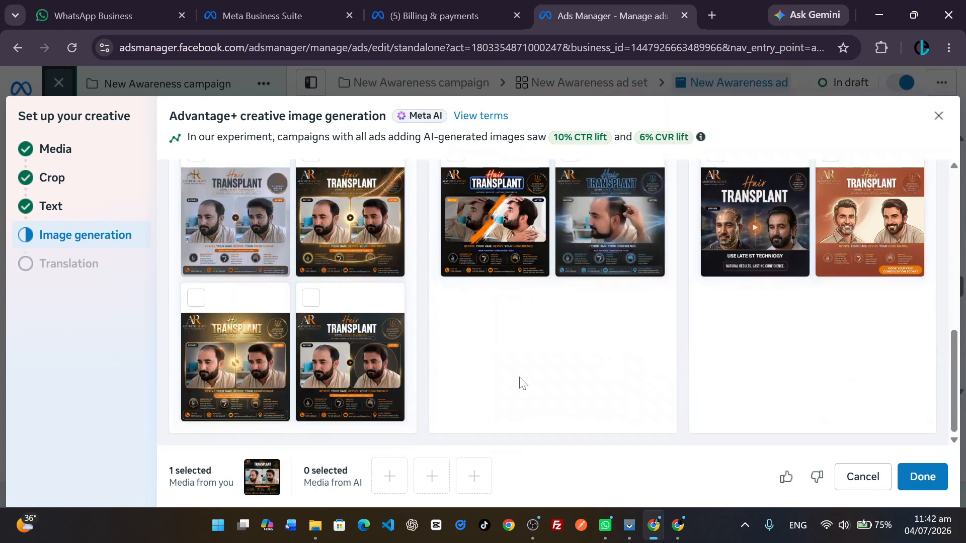
{"action": "scroll", "coordinate": [521, 382], "scroll_direction": "up", "scroll_amount": 10}
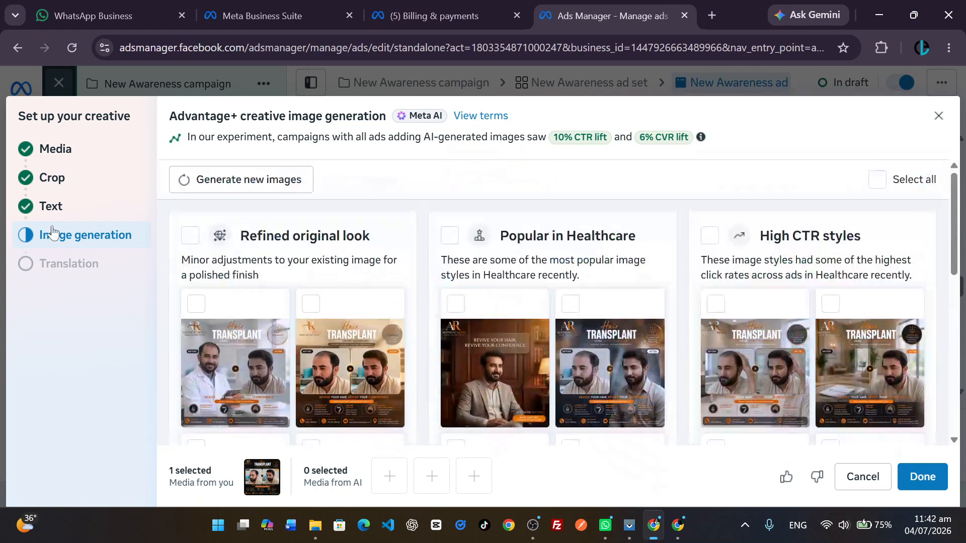
{"action": "left_click", "coordinate": [930, 483]}
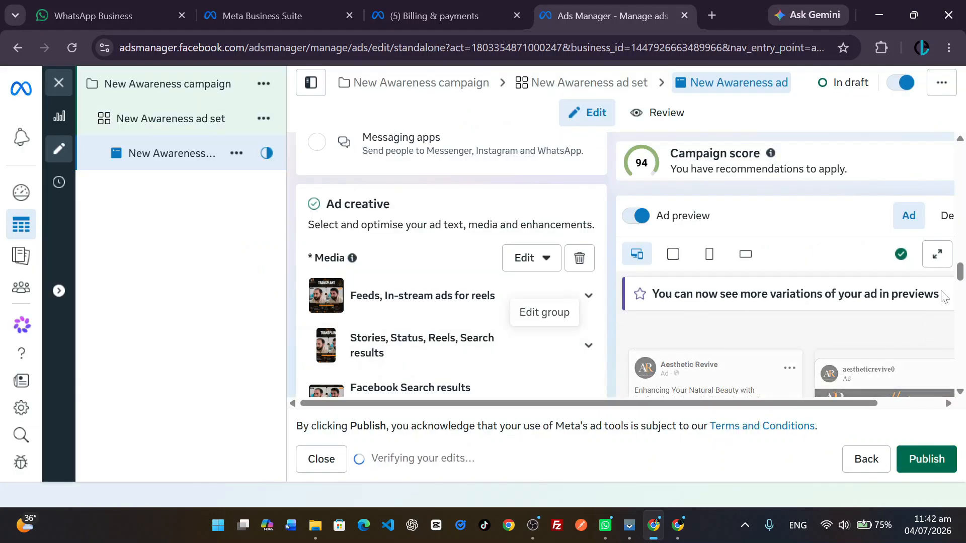
Step: Look through the available call-to-action options for the ad and set the call to action to Book now
{"action": "scroll", "coordinate": [961, 292], "scroll_direction": "down", "scroll_amount": 2}
{"action": "scroll", "coordinate": [961, 291], "scroll_direction": "down", "scroll_amount": 4}
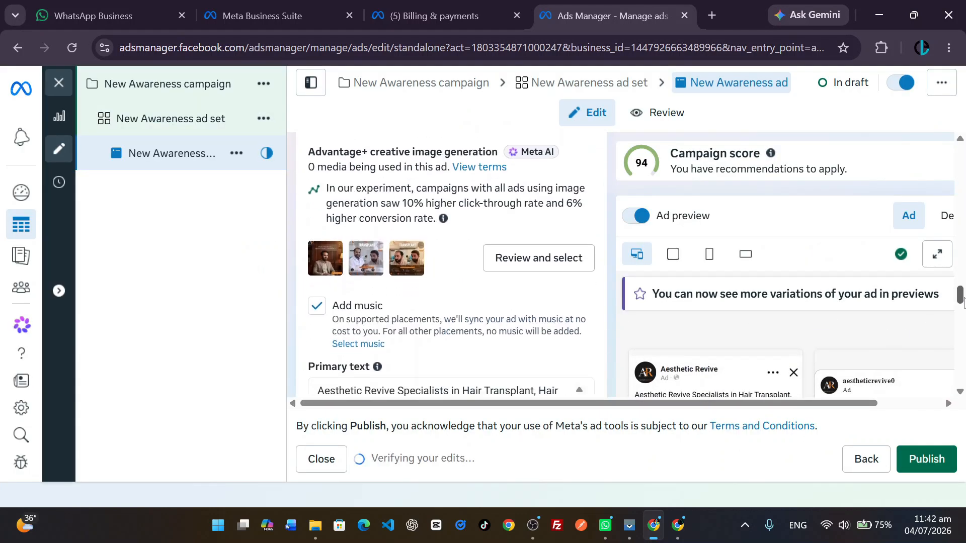
{"action": "scroll", "coordinate": [962, 287], "scroll_direction": "up", "scroll_amount": 4}
{"action": "scroll", "coordinate": [961, 284], "scroll_direction": "down", "scroll_amount": 5}
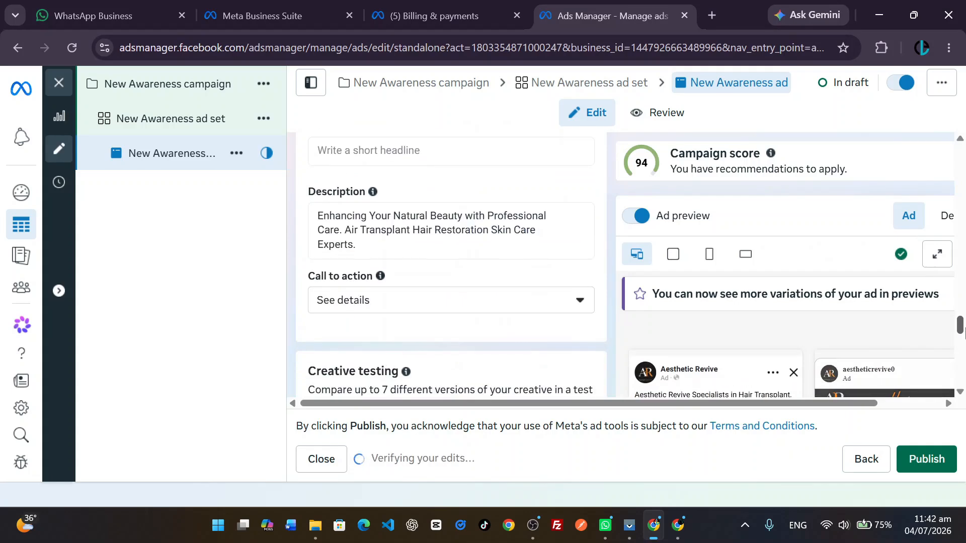
{"action": "left_click", "coordinate": [448, 292]}
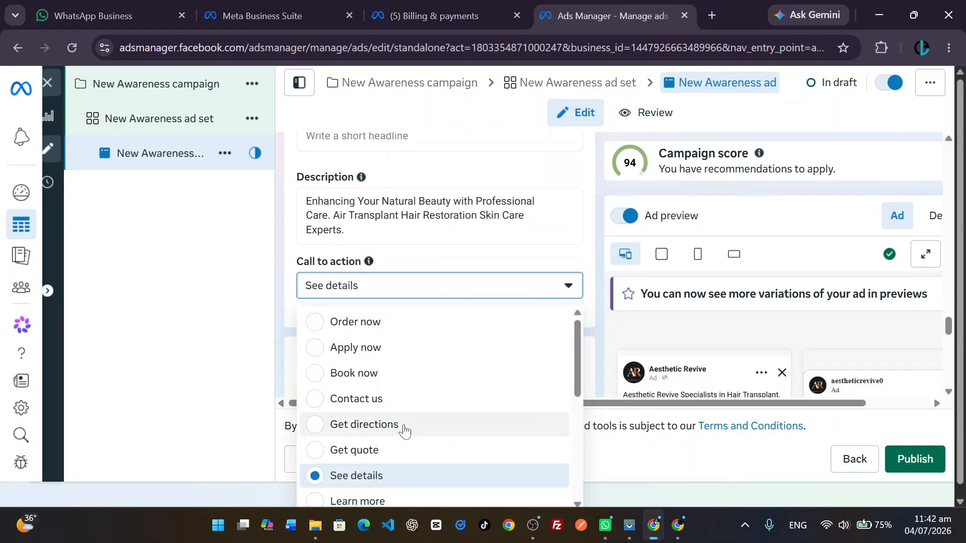
{"action": "scroll", "coordinate": [403, 429], "scroll_direction": "down", "scroll_amount": 3}
{"action": "scroll", "coordinate": [404, 433], "scroll_direction": "down", "scroll_amount": 2}
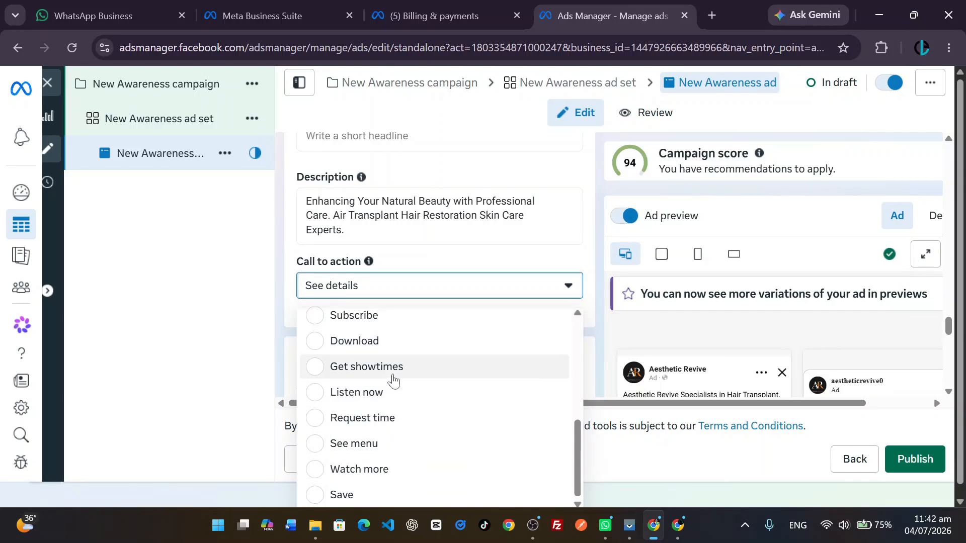
{"action": "scroll", "coordinate": [394, 380], "scroll_direction": "up", "scroll_amount": 3}
{"action": "scroll", "coordinate": [394, 381], "scroll_direction": "up", "scroll_amount": 2}
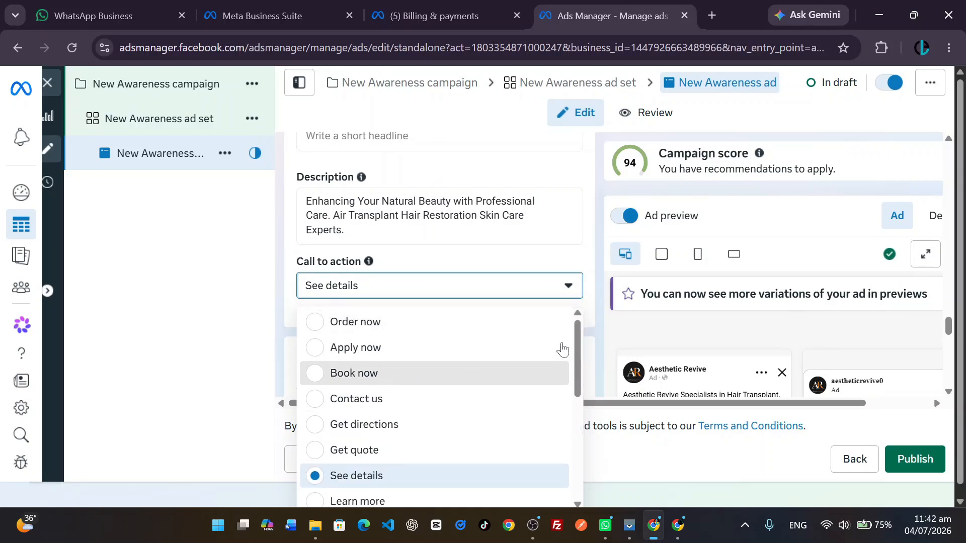
{"action": "left_click", "coordinate": [383, 371]}
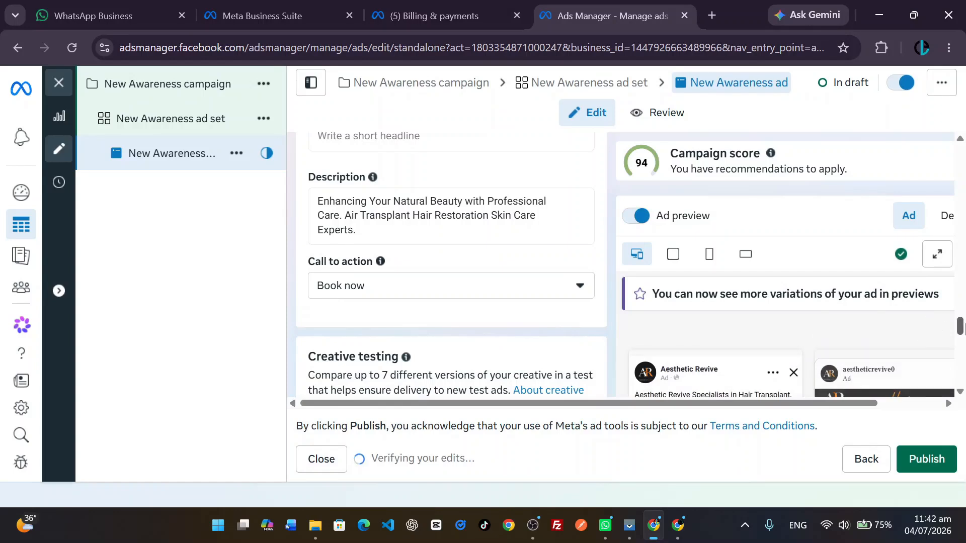
Step: Try building a URL parameter with campaign source {{campaign.id}} and campaign medium {{campaign.name}} in the tracking section, and discard it
{"action": "scroll", "coordinate": [961, 342], "scroll_direction": "down", "scroll_amount": 2}
{"action": "scroll", "coordinate": [961, 344], "scroll_direction": "down", "scroll_amount": 5}
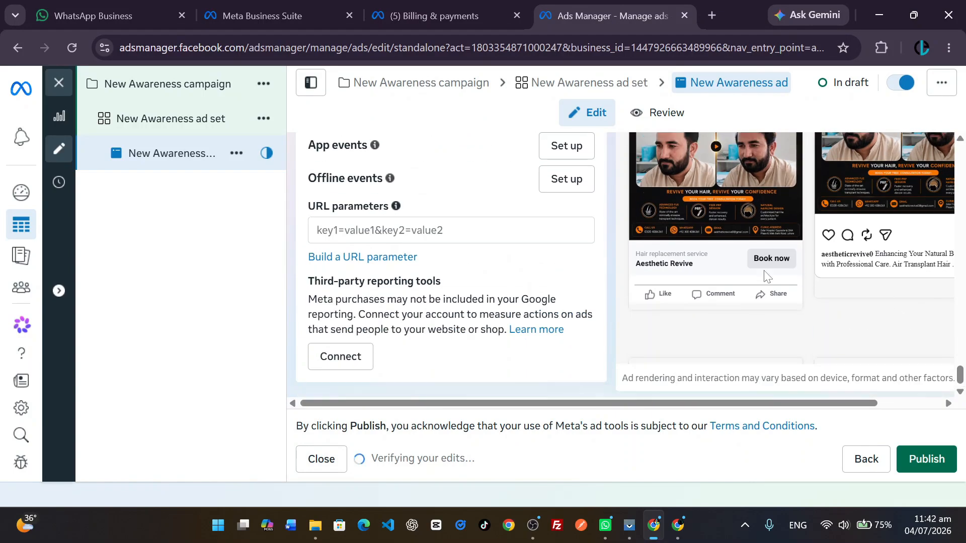
{"action": "scroll", "coordinate": [962, 370], "scroll_direction": "up", "scroll_amount": 4}
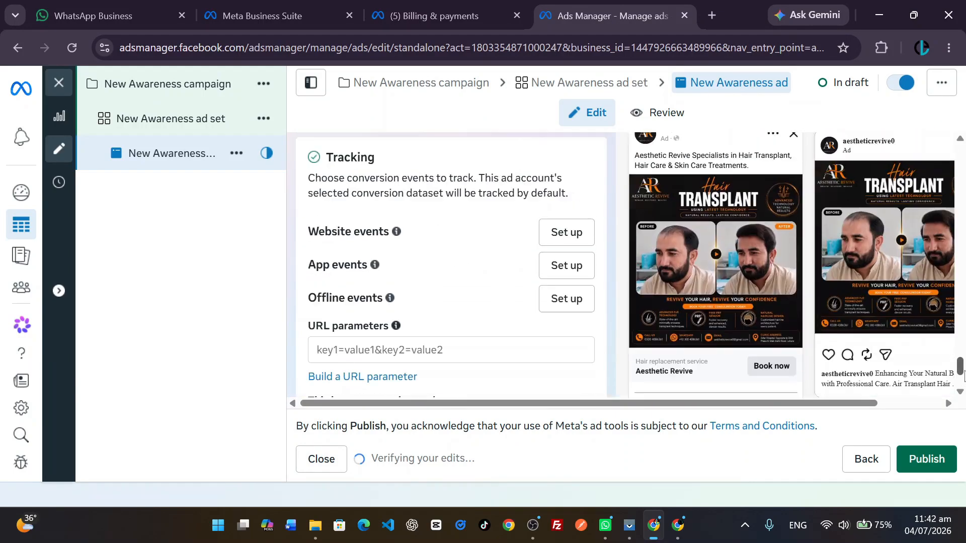
{"action": "scroll", "coordinate": [962, 372], "scroll_direction": "down", "scroll_amount": 2}
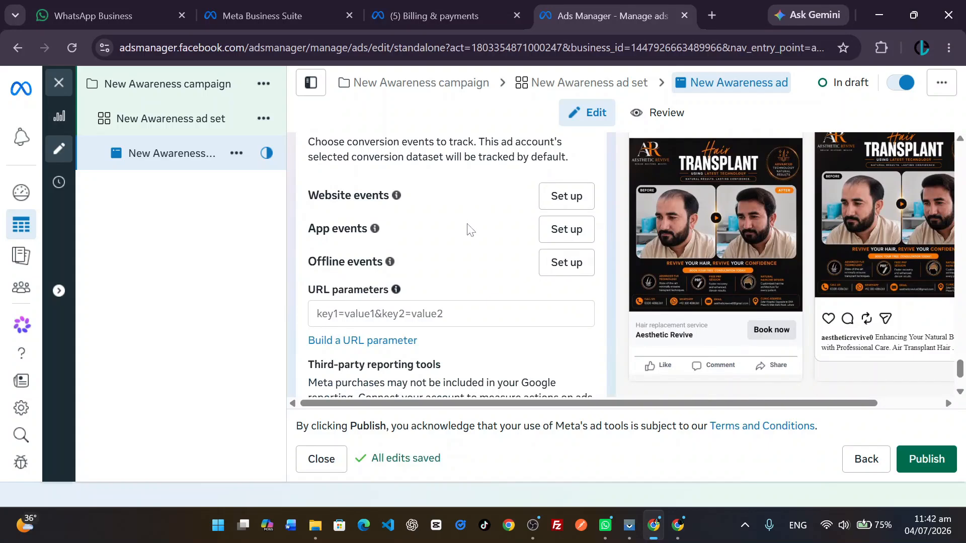
{"action": "left_click", "coordinate": [453, 322]}
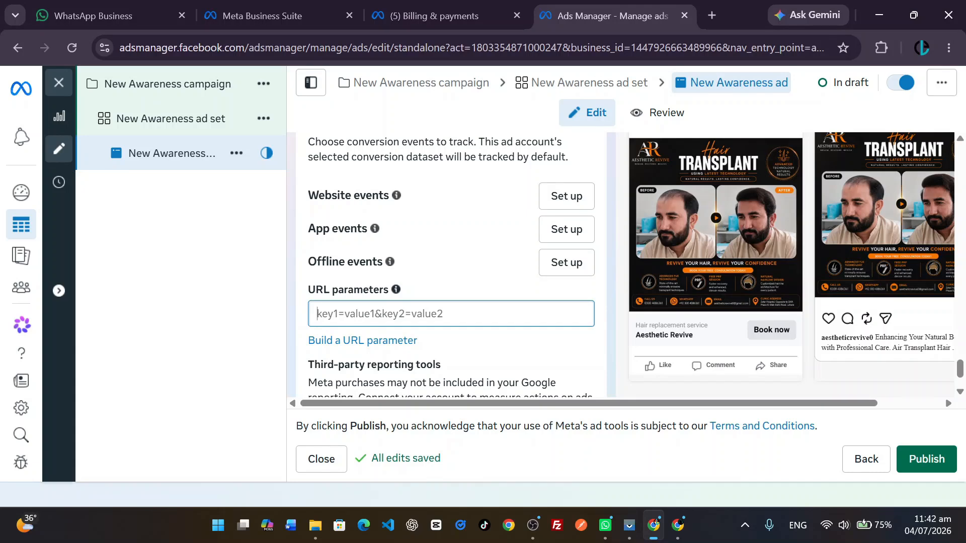
{"action": "left_click", "coordinate": [365, 339]}
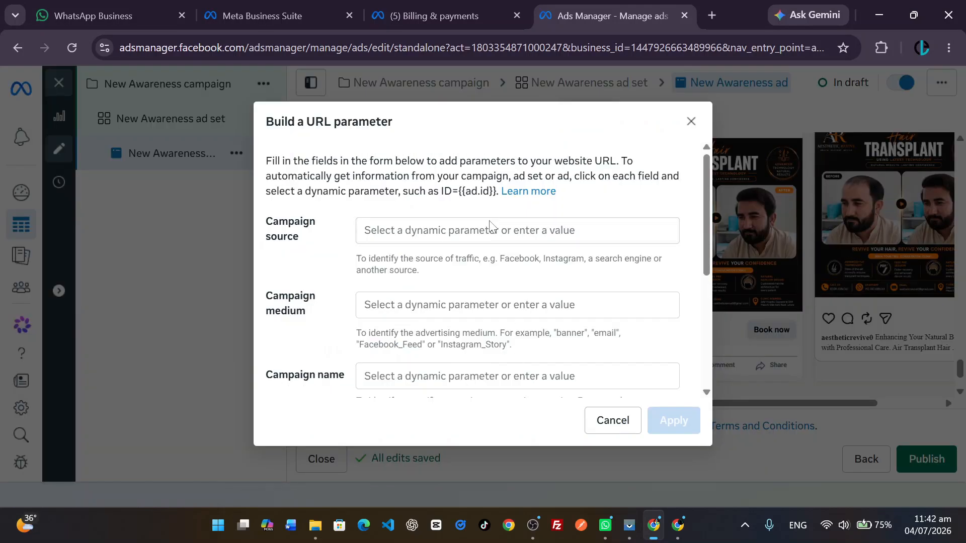
{"action": "left_click", "coordinate": [549, 228]}
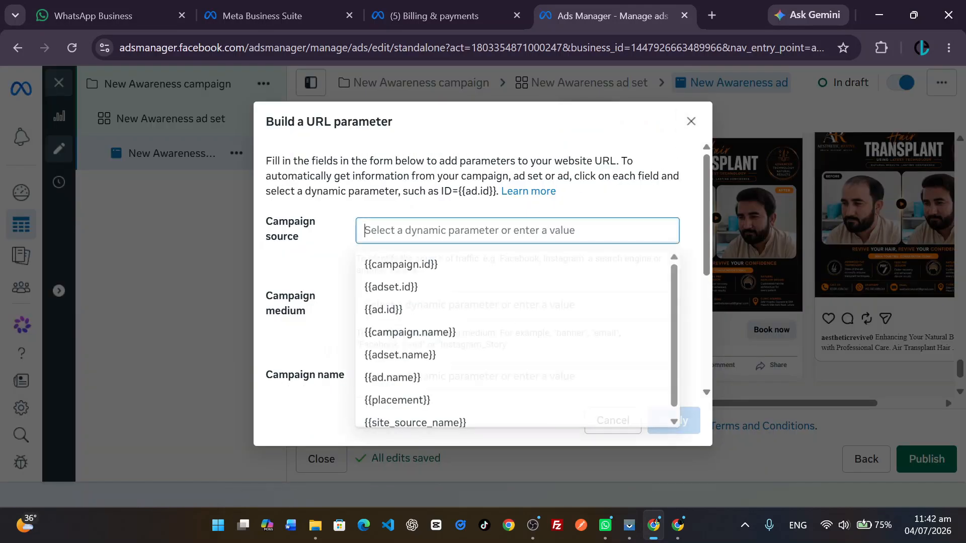
{"action": "left_click", "coordinate": [423, 266]}
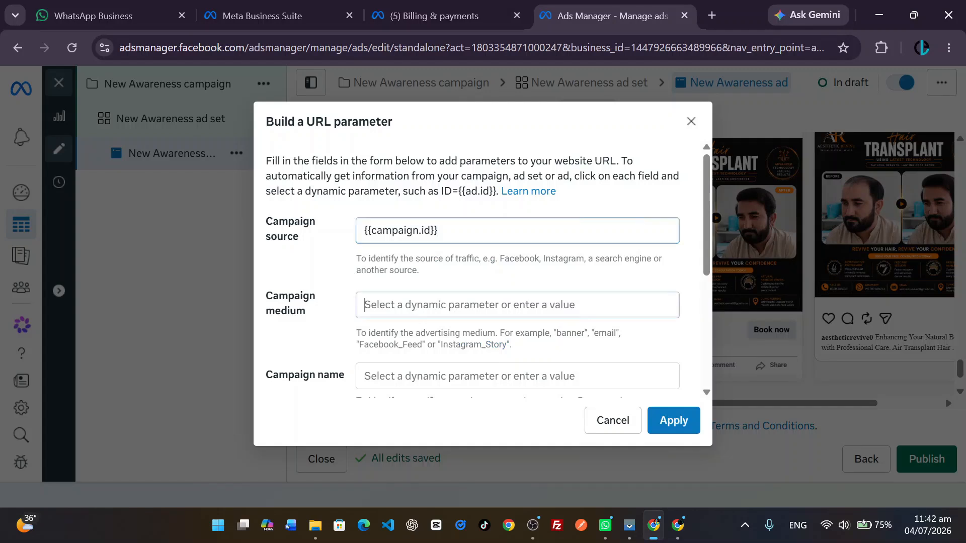
{"action": "left_click", "coordinate": [440, 305]}
{"action": "left_click", "coordinate": [430, 190]}
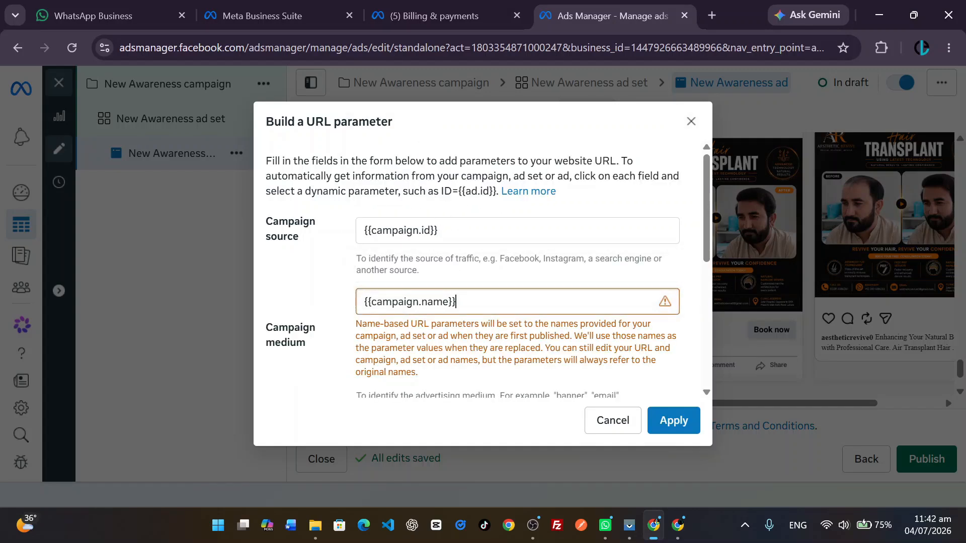
{"action": "scroll", "coordinate": [513, 274], "scroll_direction": "down", "scroll_amount": 5}
{"action": "scroll", "coordinate": [513, 275], "scroll_direction": "up", "scroll_amount": 5}
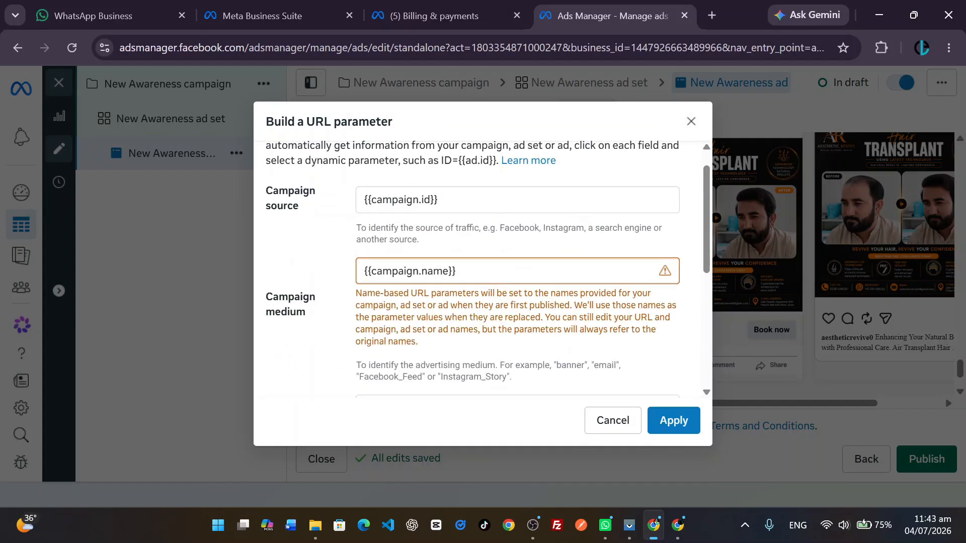
{"action": "left_click", "coordinate": [689, 124]}
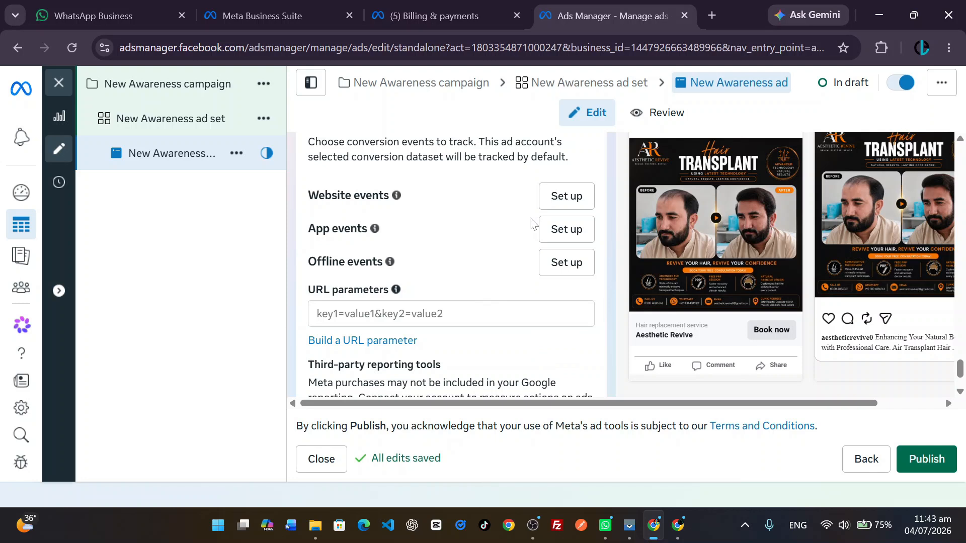
{"action": "left_click", "coordinate": [467, 314]}
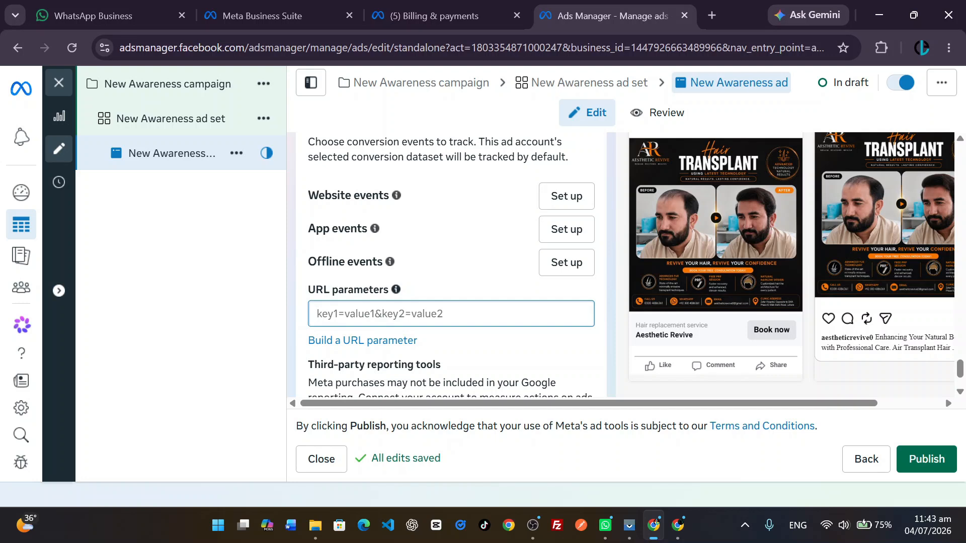
Step: Set the destination's Website URL to Enterloops.com, follow its link to the tracking settings, and return to the destination section
{"action": "scroll", "coordinate": [459, 231], "scroll_direction": "down", "scroll_amount": 2}
{"action": "scroll", "coordinate": [458, 308], "scroll_direction": "up", "scroll_amount": 20}
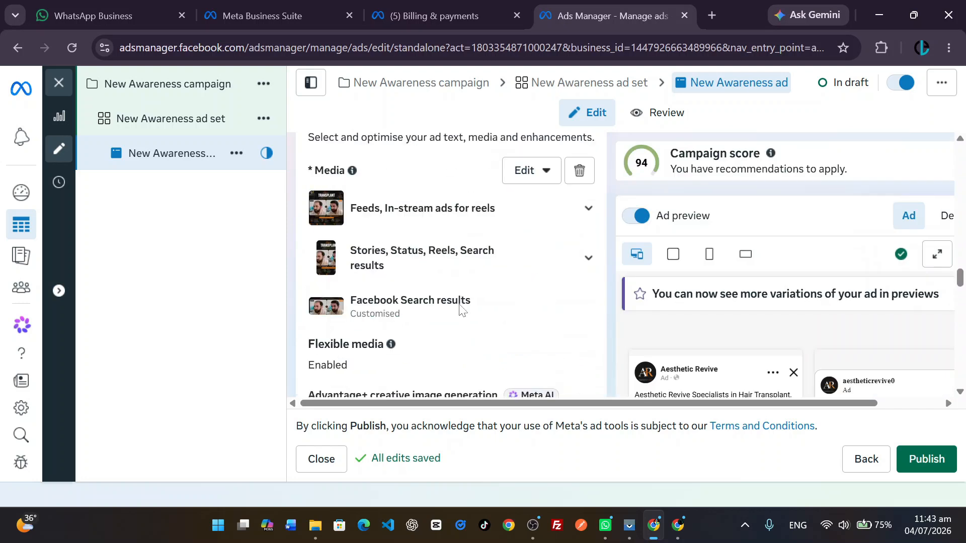
{"action": "left_click", "coordinate": [458, 299]}
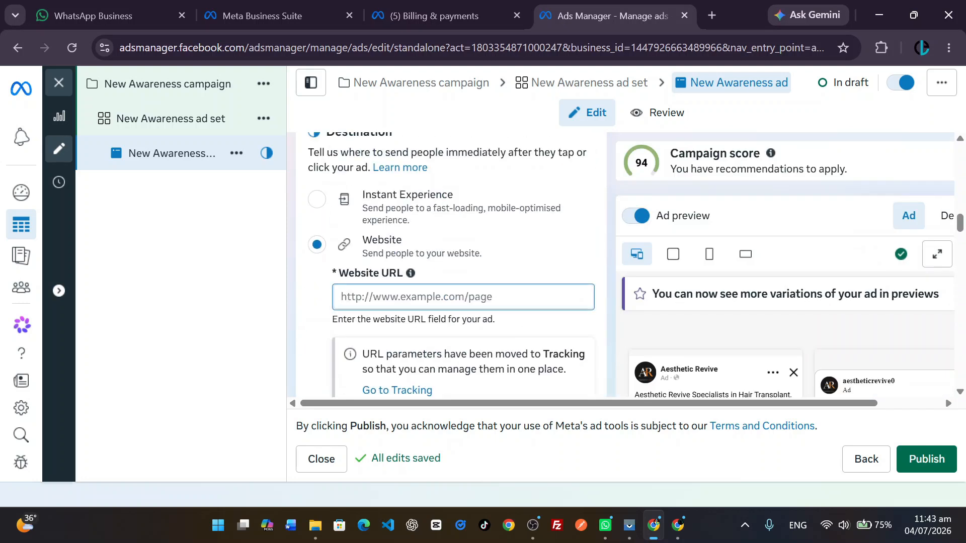
{"action": "type", "text": "Enterlo"}
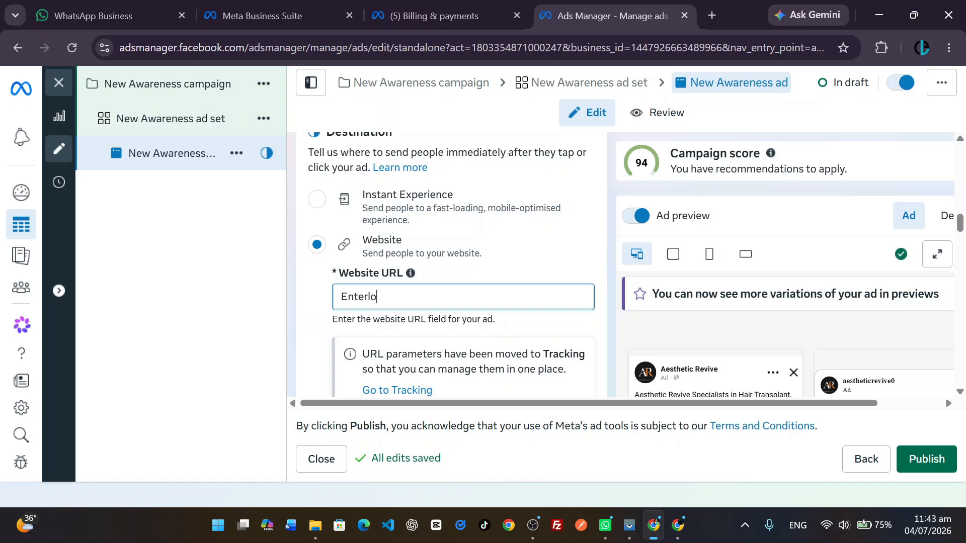
{"action": "type", "text": "ops.com"}
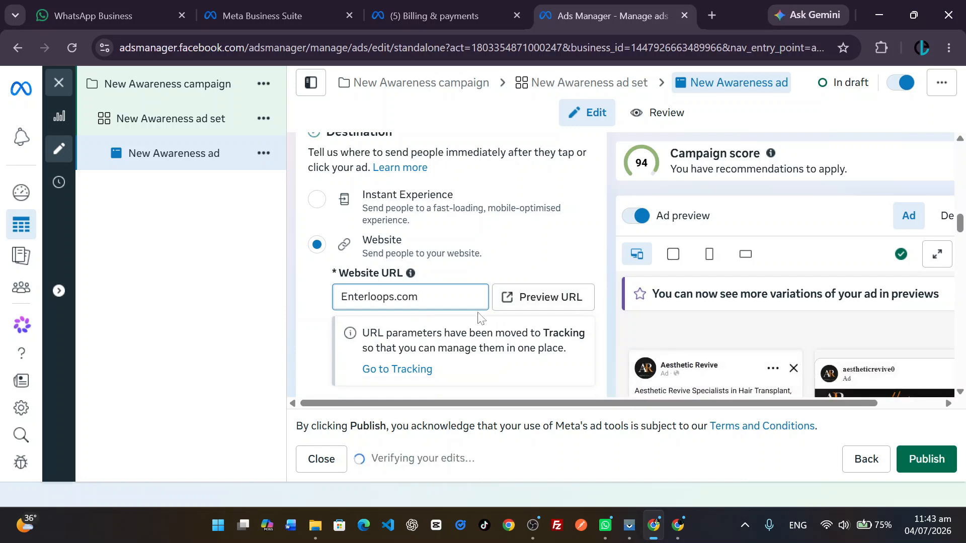
{"action": "left_click", "coordinate": [397, 369]}
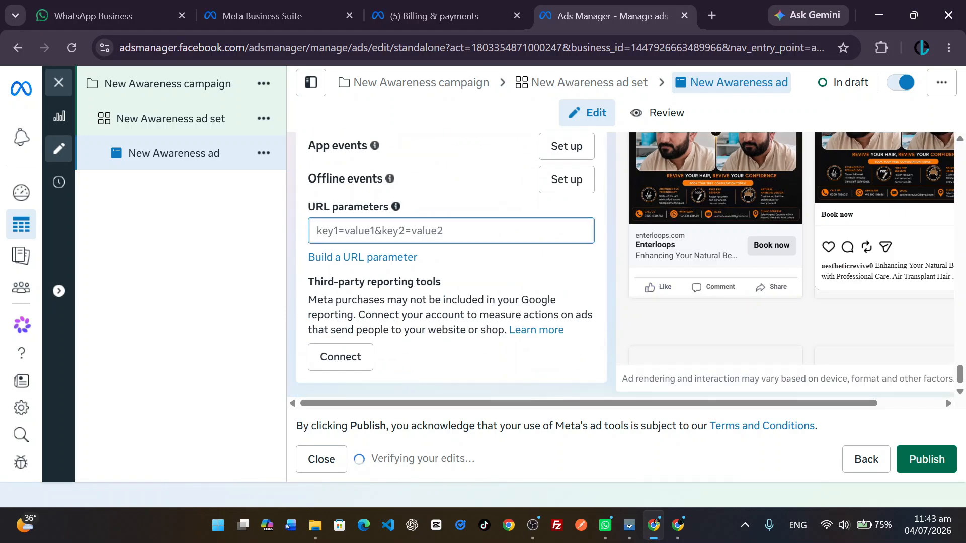
{"action": "scroll", "coordinate": [482, 257], "scroll_direction": "up", "scroll_amount": 20}
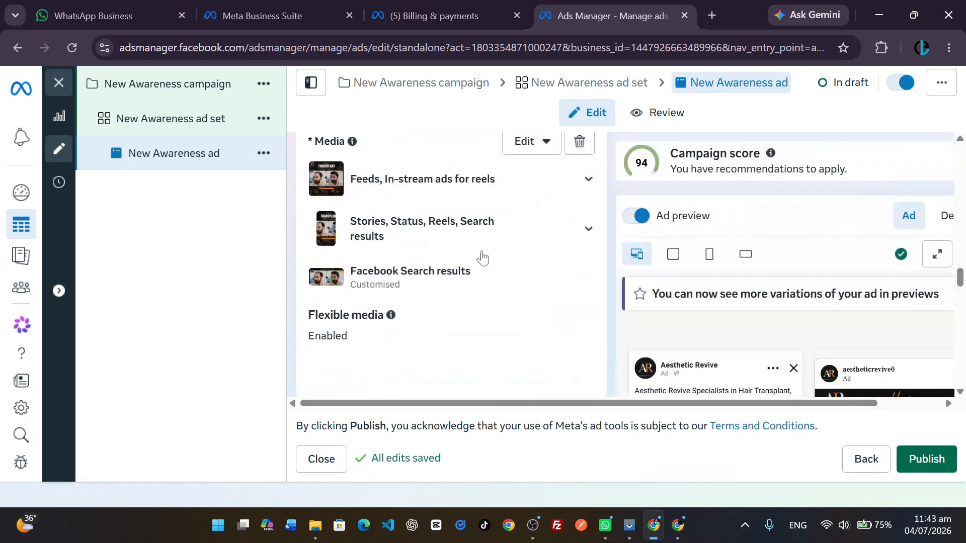
{"action": "scroll", "coordinate": [482, 257], "scroll_direction": "down", "scroll_amount": 5}
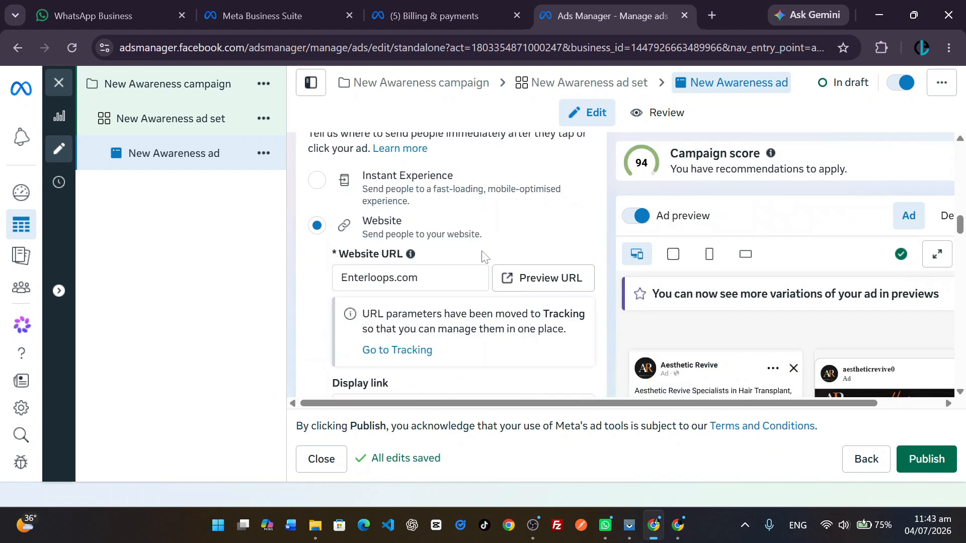